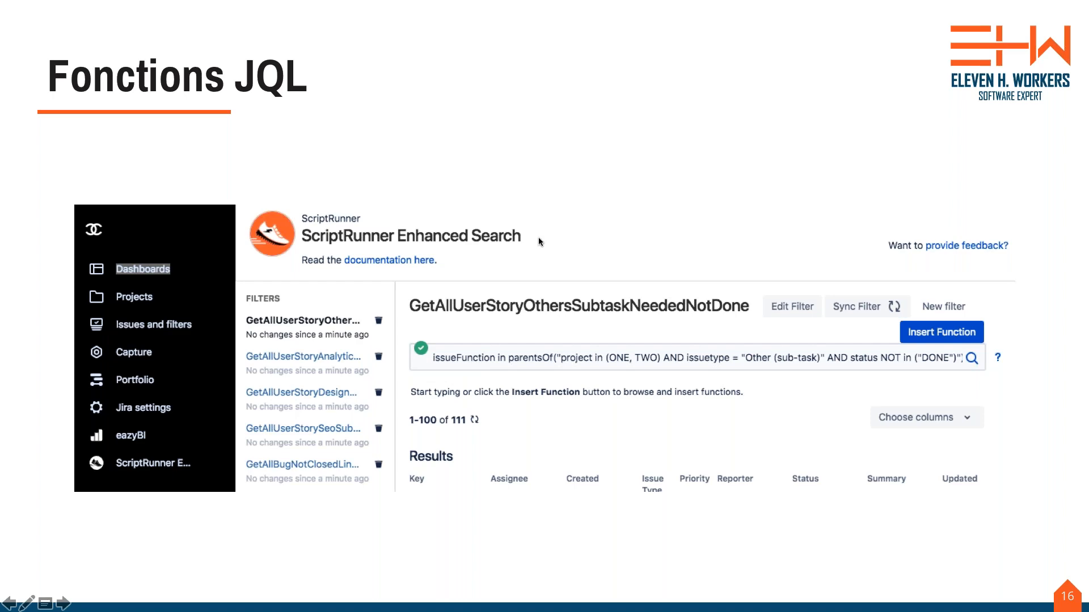
Leave the slideshow for Jira in Chrome and open the Find new add-ons page in the Jira settings
key(Escape)
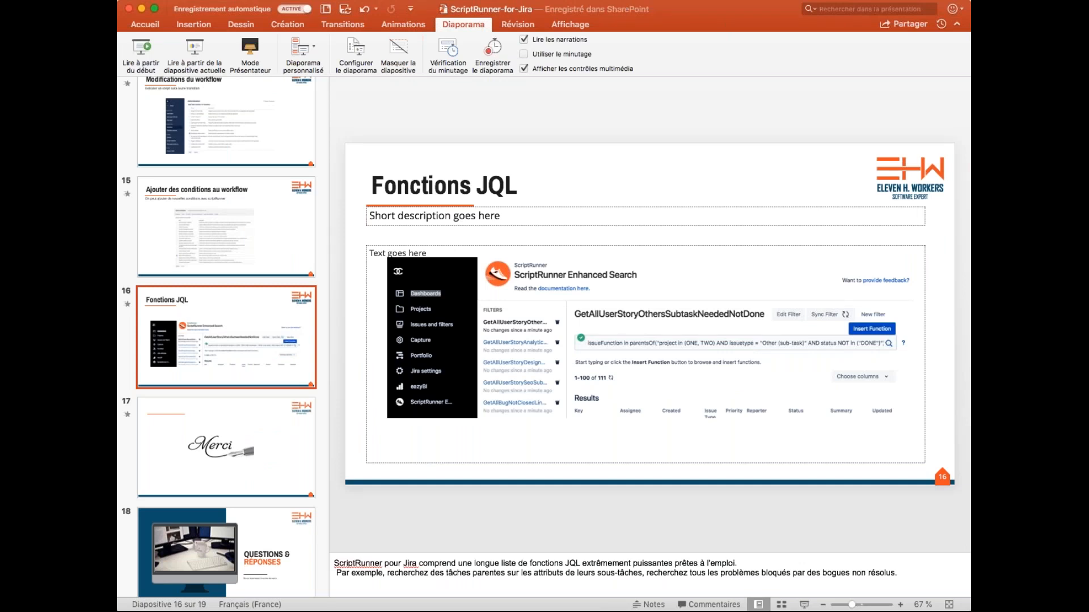
key(super+Tab)
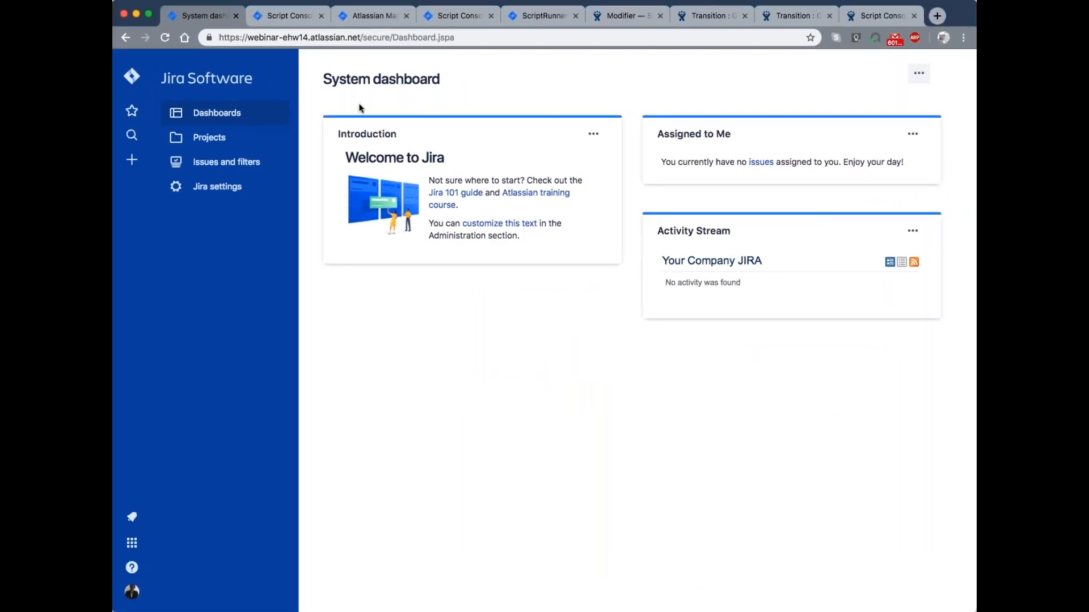
click(205, 188)
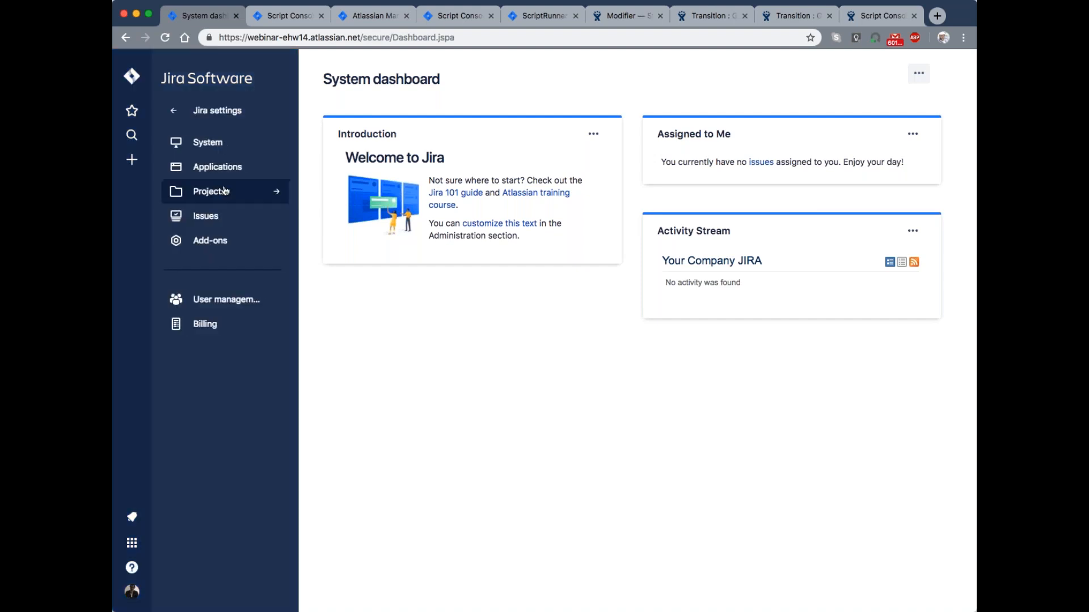
click(213, 243)
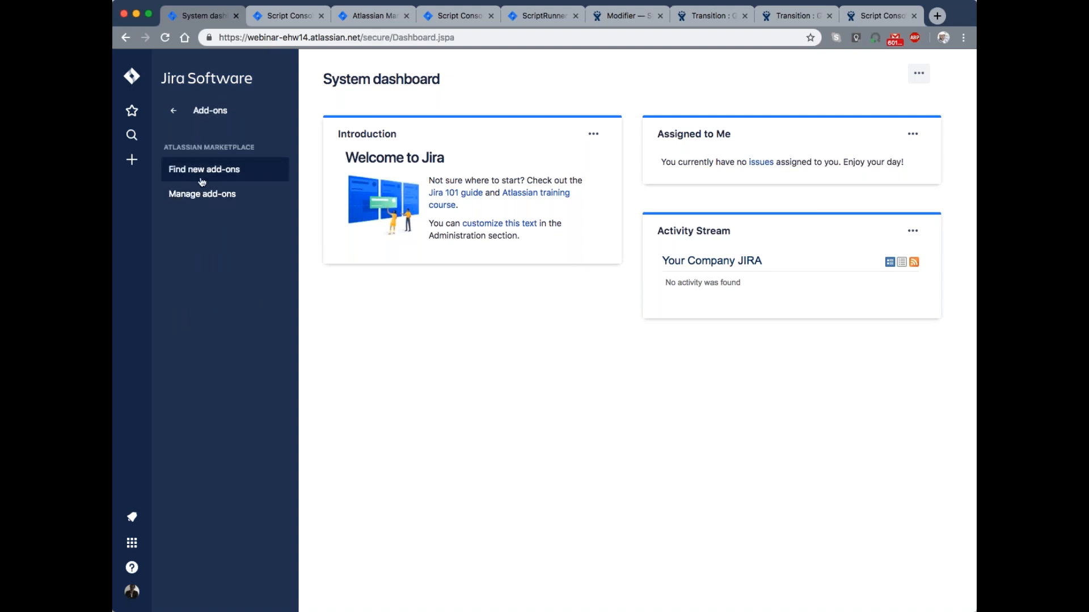
click(199, 171)
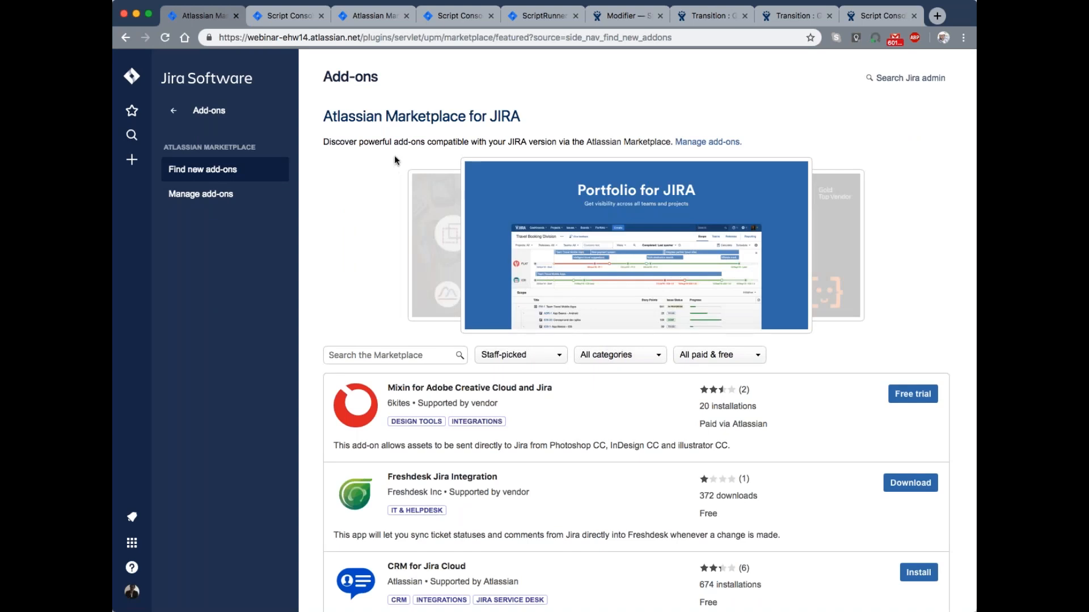
Search the Atlassian Marketplace for "script runner"
click(383, 353)
click(366, 377)
key(Return)
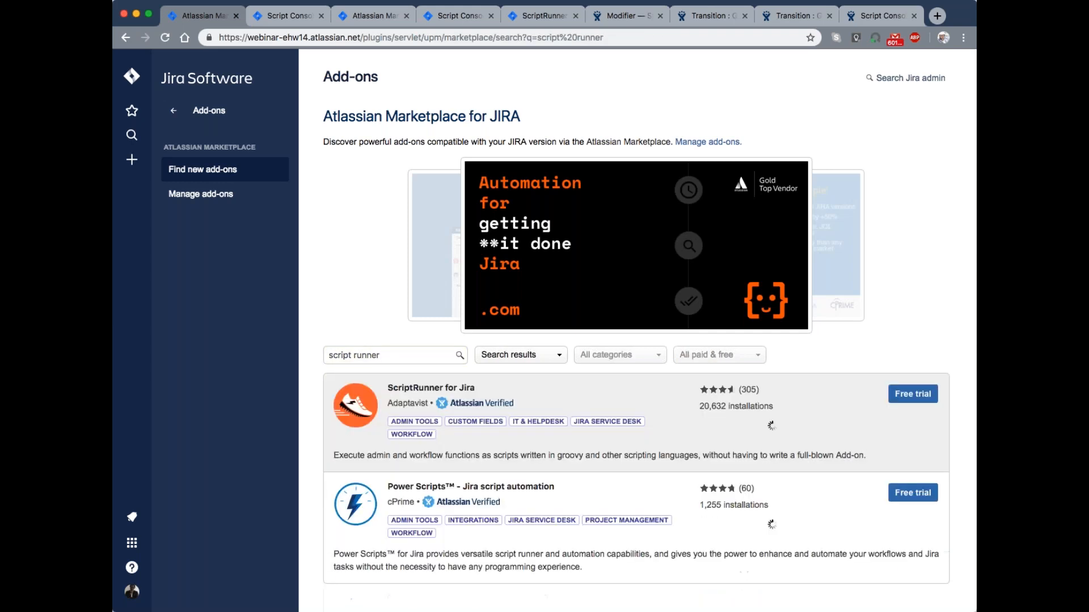
Install the free trial of ScriptRunner for Jira, accepting its permissions, and open its getting-started page
click(908, 397)
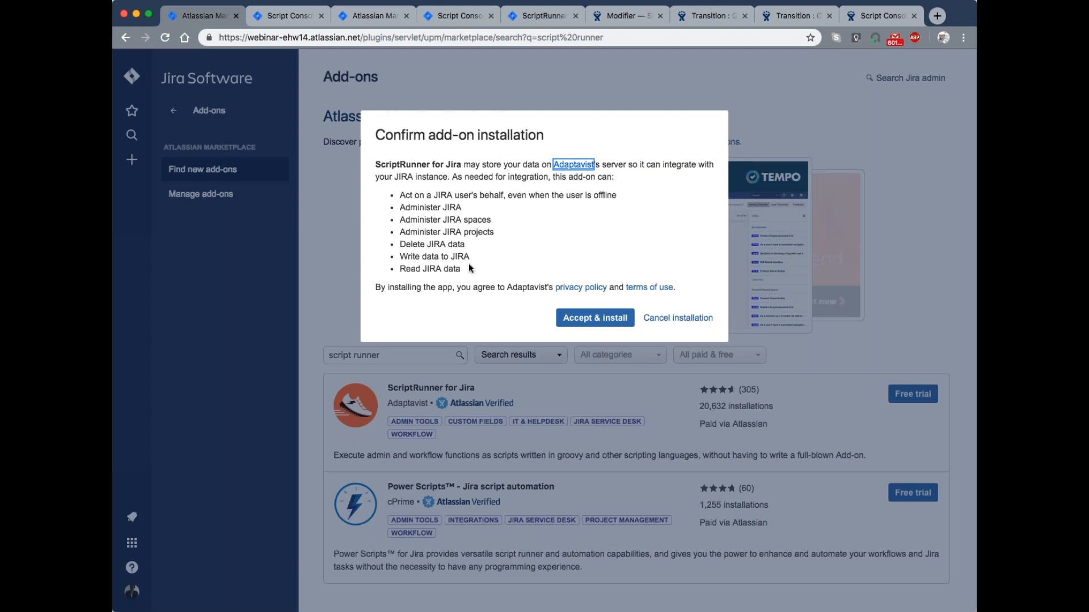
click(595, 317)
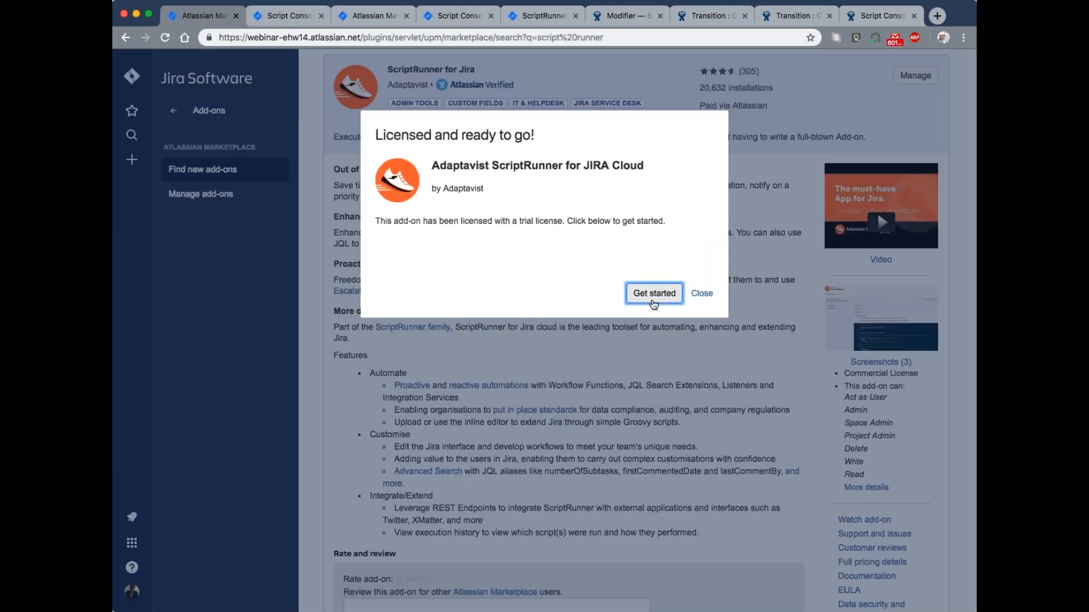
click(654, 293)
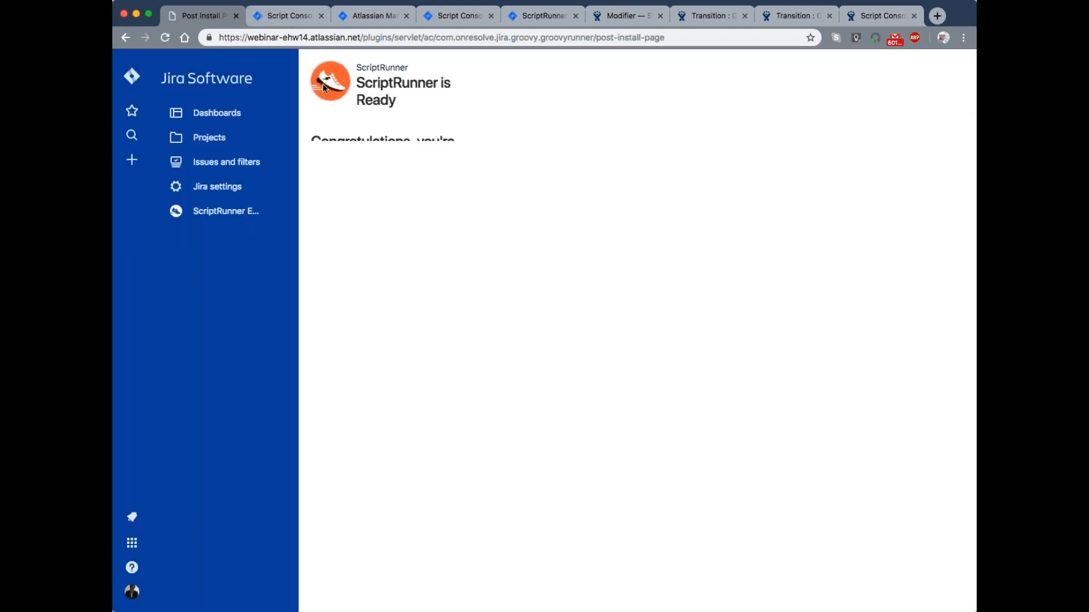
Switch to the webinar-ehw13 Jira site and open ScriptRunner's Script Console from the Add-ons settings
click(284, 17)
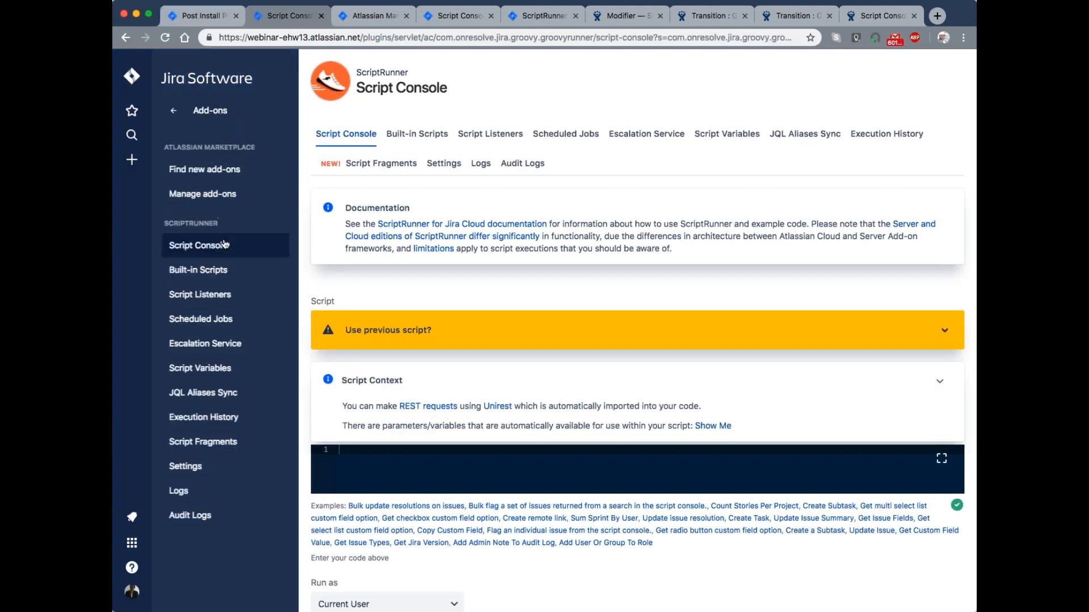
click(173, 112)
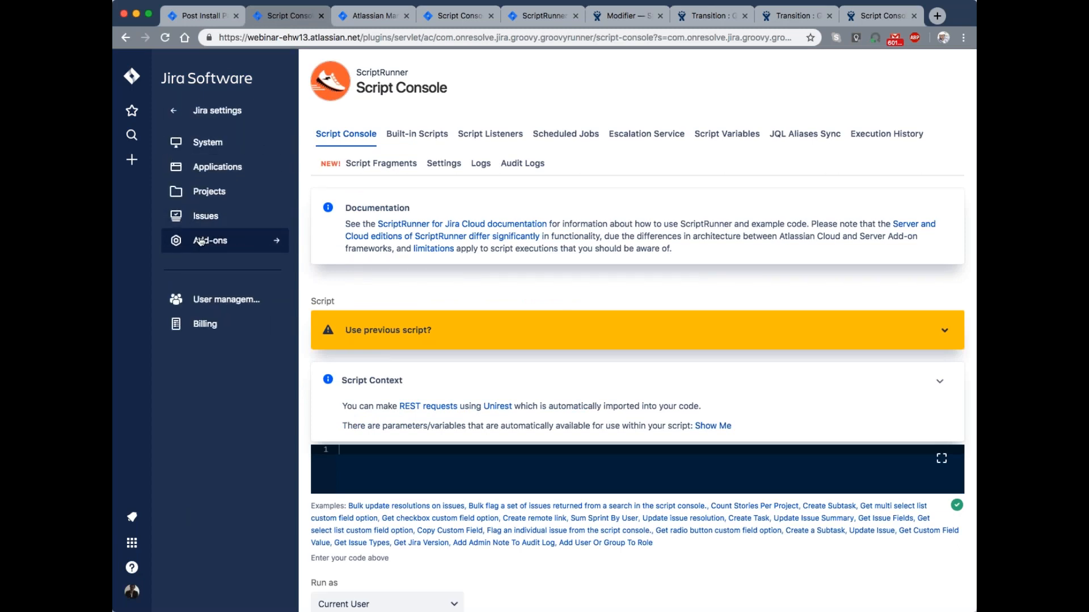
click(201, 241)
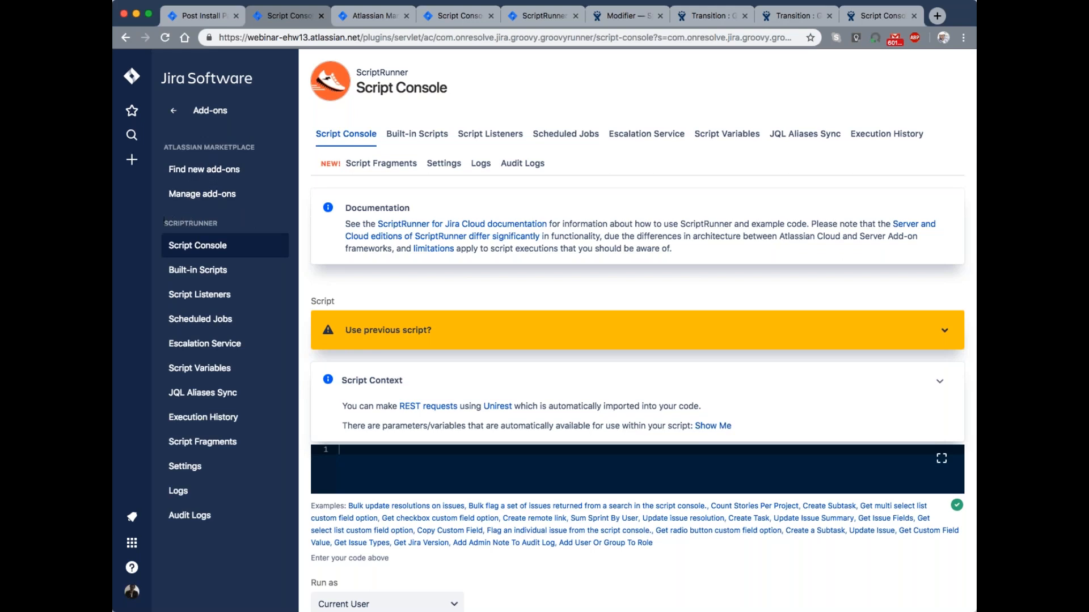
click(189, 247)
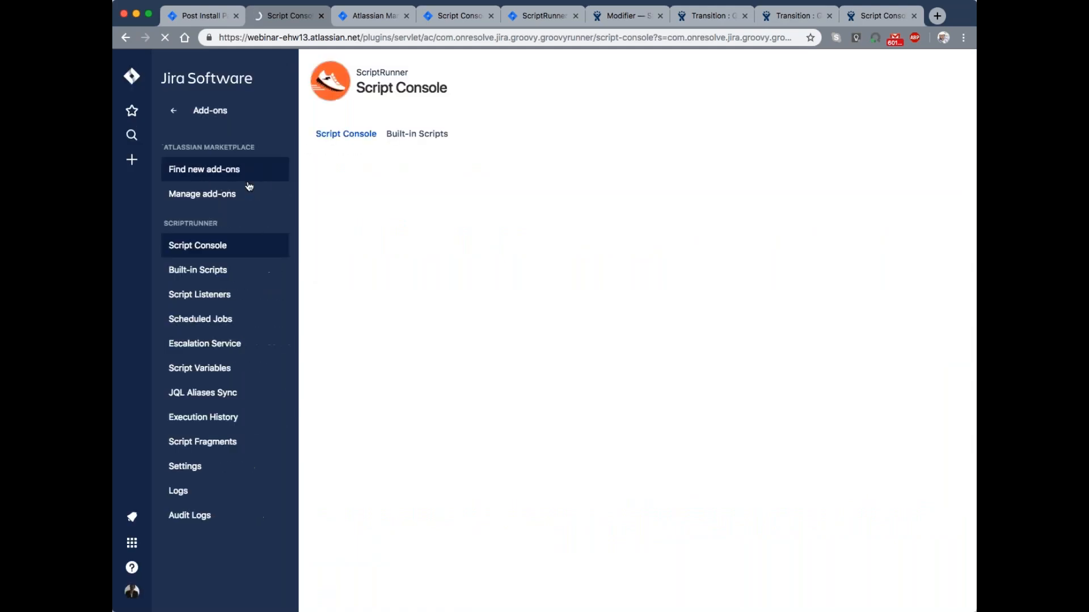
click(250, 271)
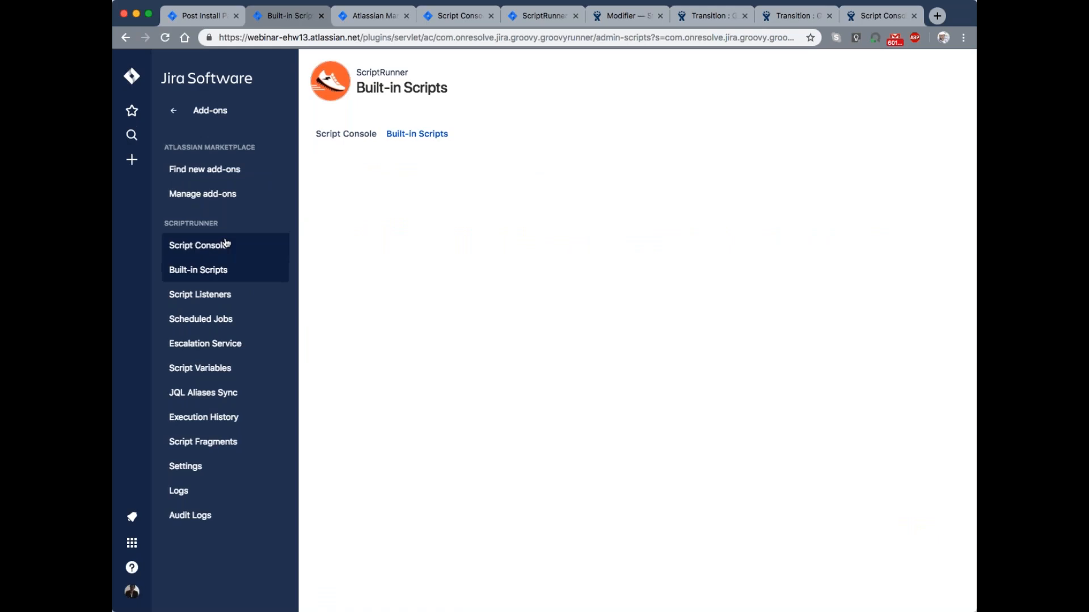
click(199, 250)
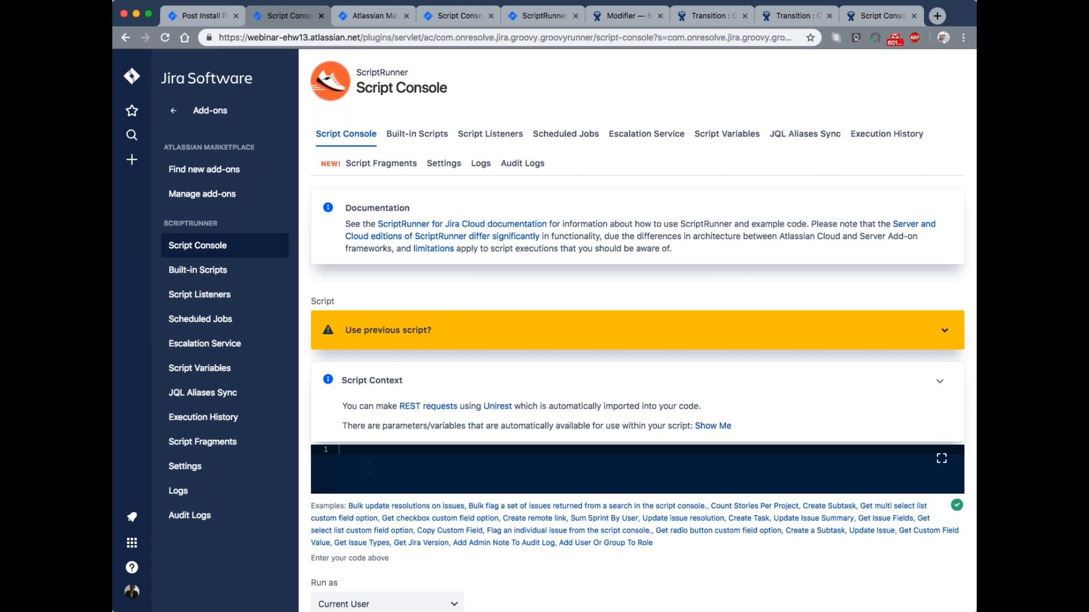
Examine the Script Console's Run as options and its Result and Logs output areas
scroll(386, 472, down, 1)
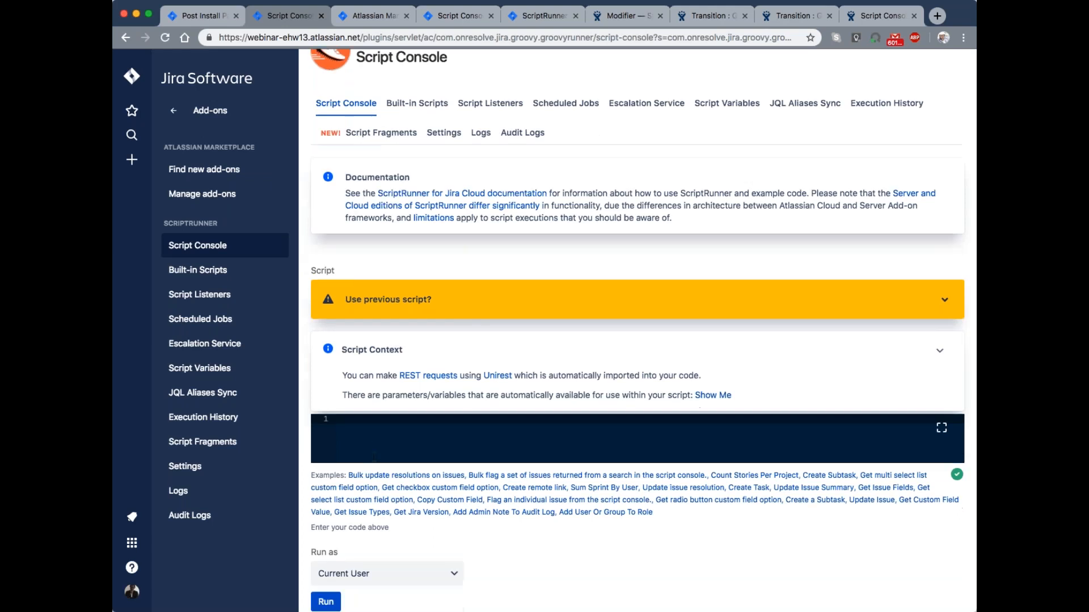
scroll(374, 457, down, 1)
click(415, 545)
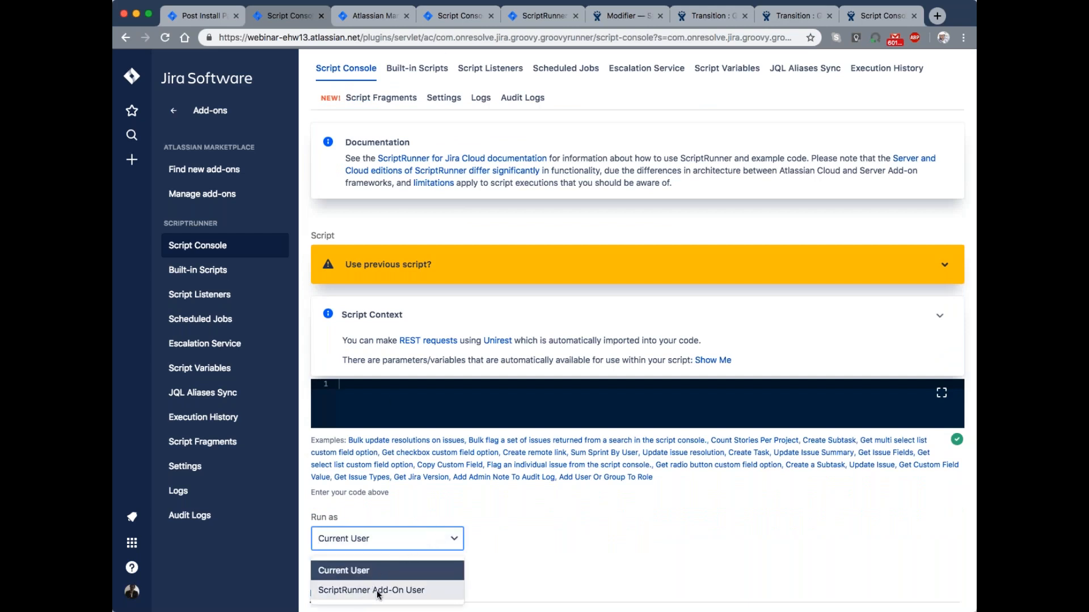
click(547, 550)
scroll(548, 550, down, 1)
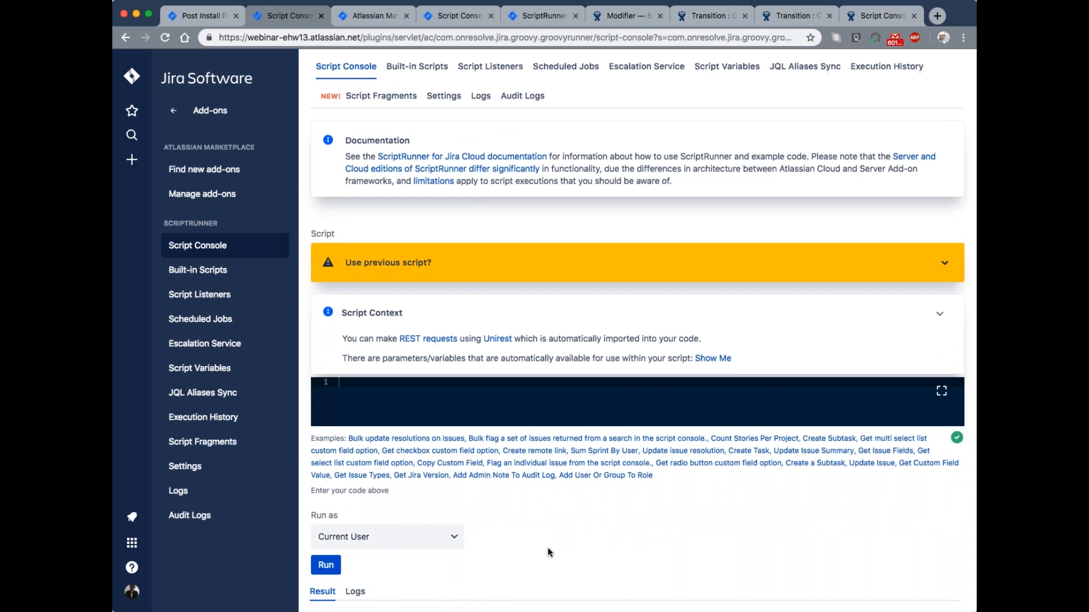
scroll(548, 552, down, 1)
click(355, 581)
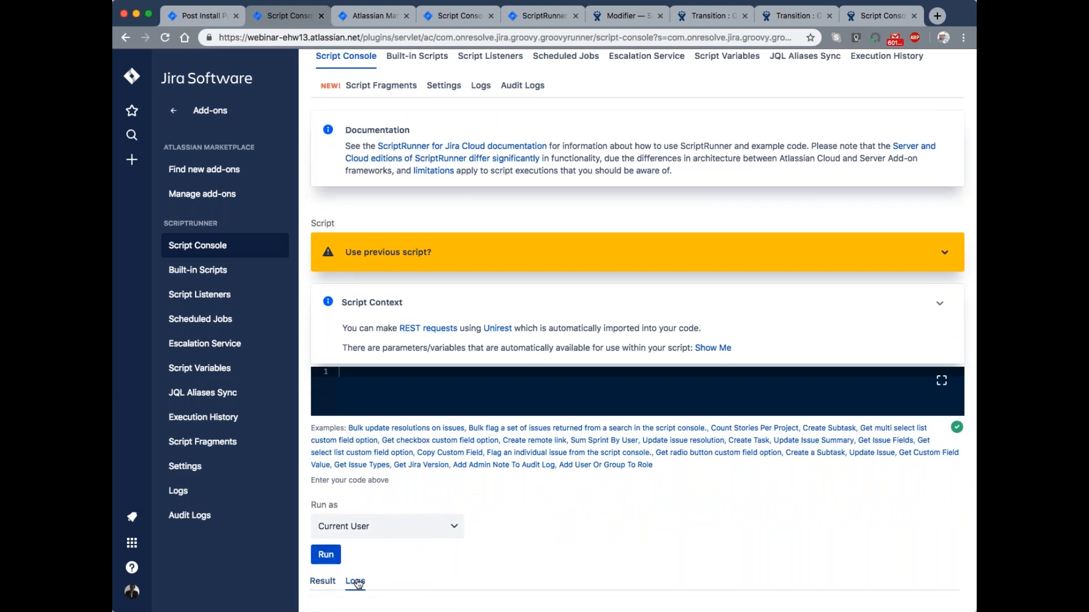
click(322, 583)
click(354, 582)
scroll(685, 398, up, 1)
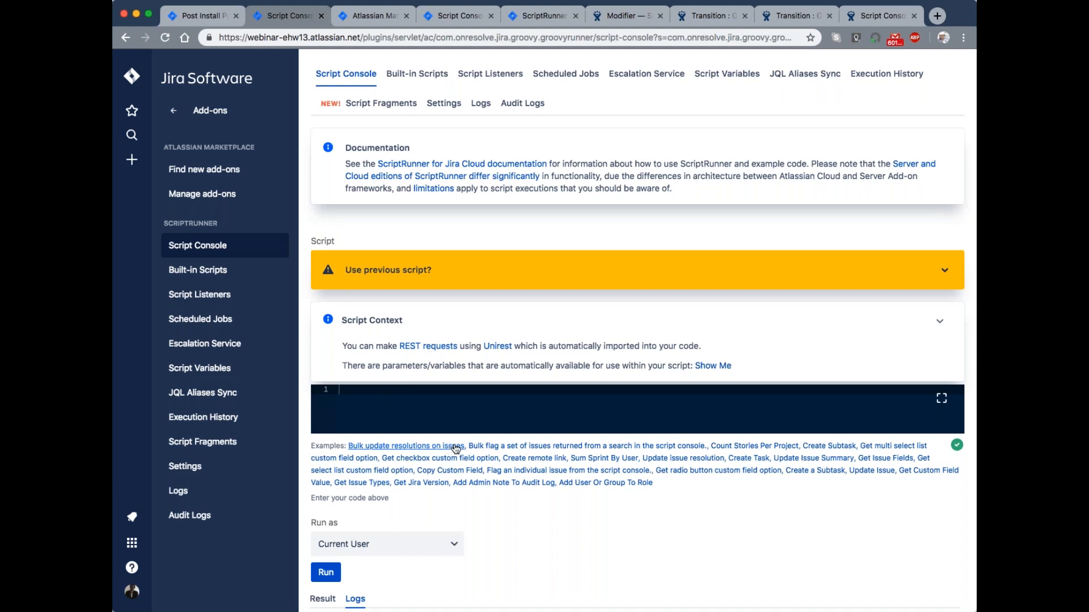
Load the "Bulk update resolutions on issues" example into the script editor and review its code
click(420, 451)
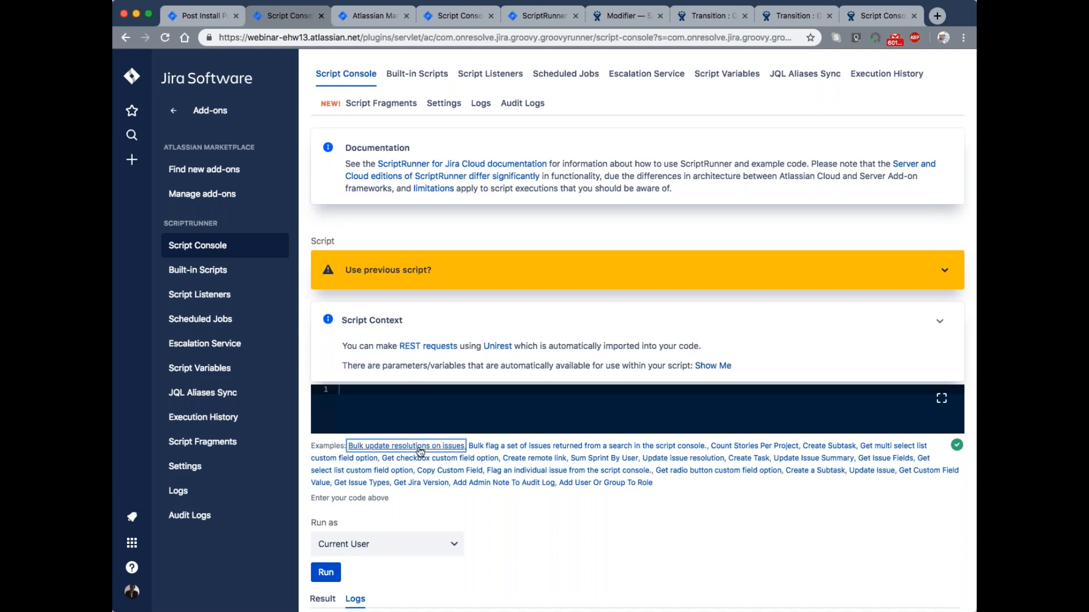
scroll(552, 431, down, 5)
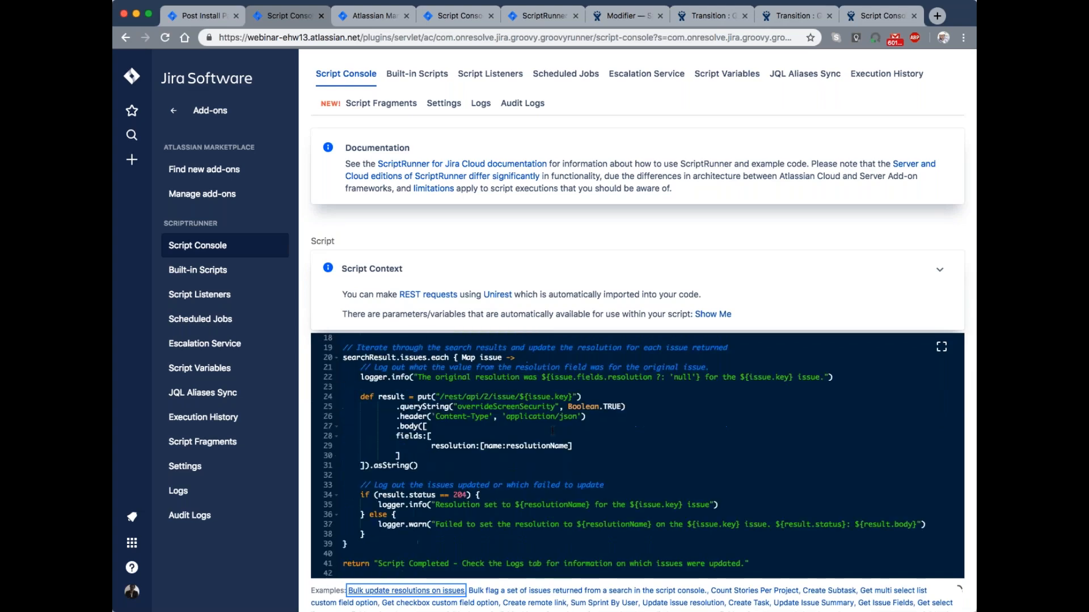
scroll(636, 454, down, 1)
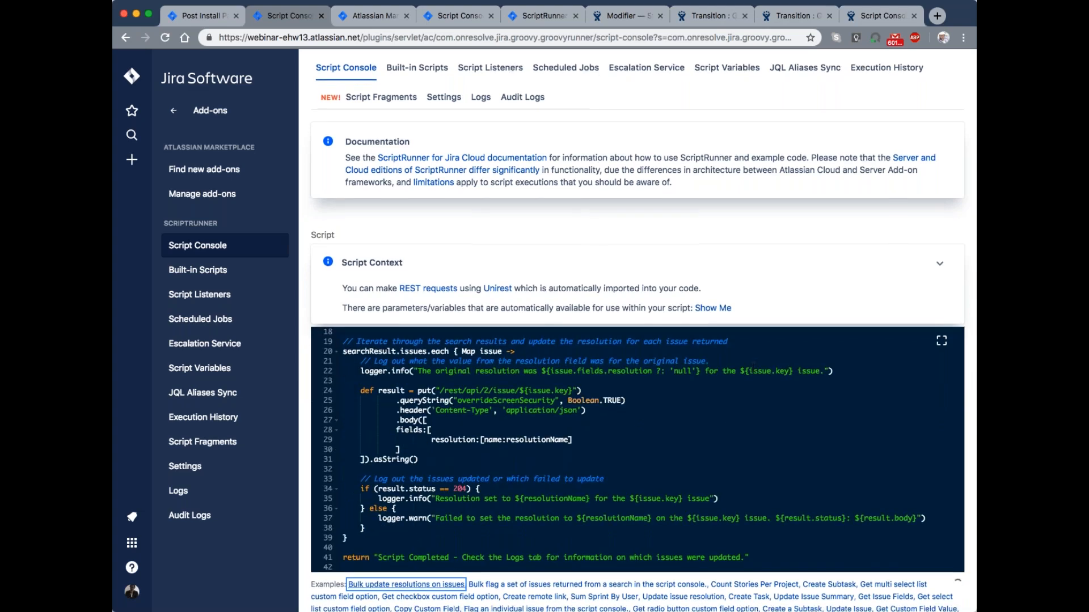
scroll(579, 295, down, 3)
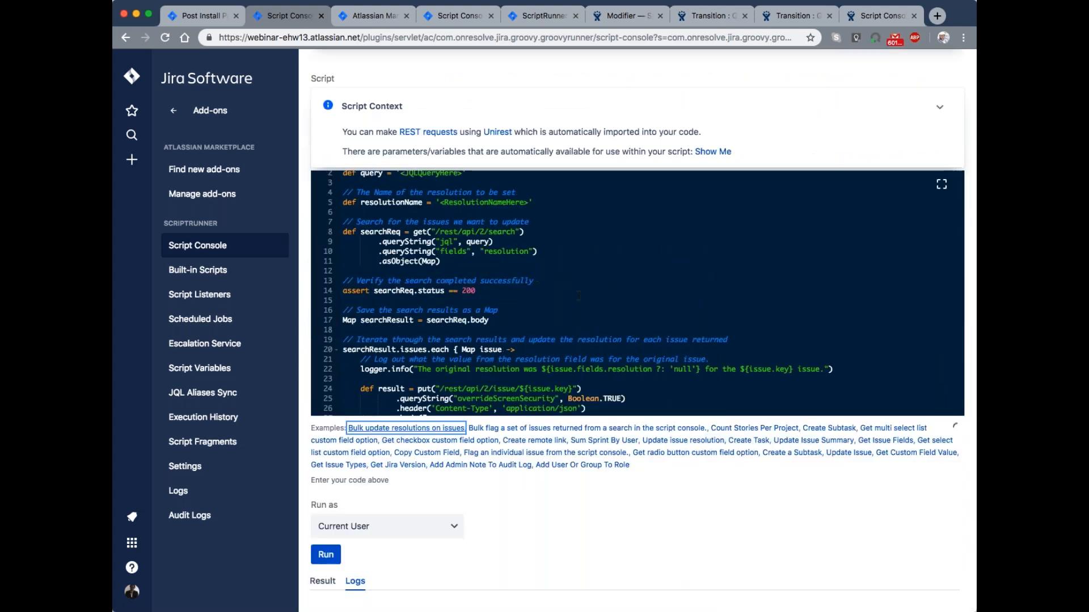
scroll(579, 294, up, 1)
scroll(578, 295, up, 3)
scroll(593, 468, down, 2)
scroll(594, 467, down, 4)
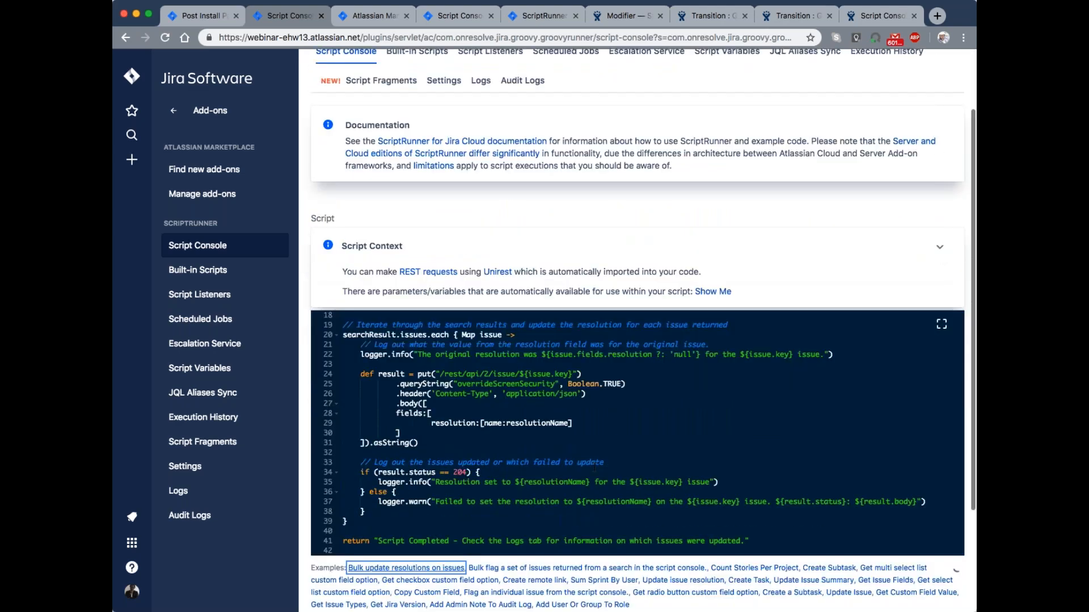
scroll(594, 468, down, 3)
scroll(593, 467, up, 1)
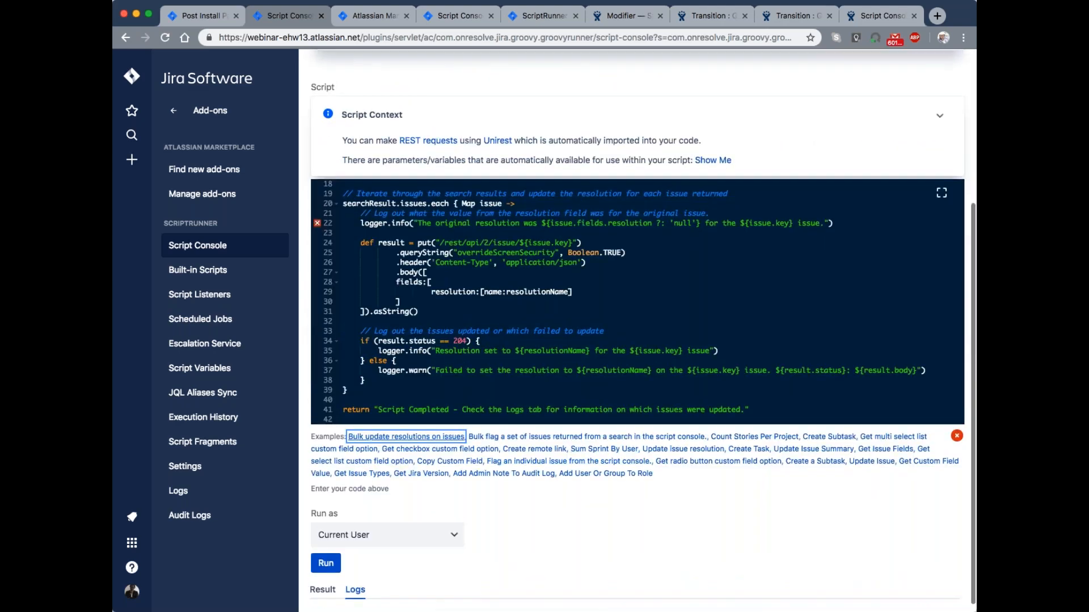
scroll(594, 468, up, 1)
Load the example that bulk flags a set of issues returned from a search and review its code
click(512, 478)
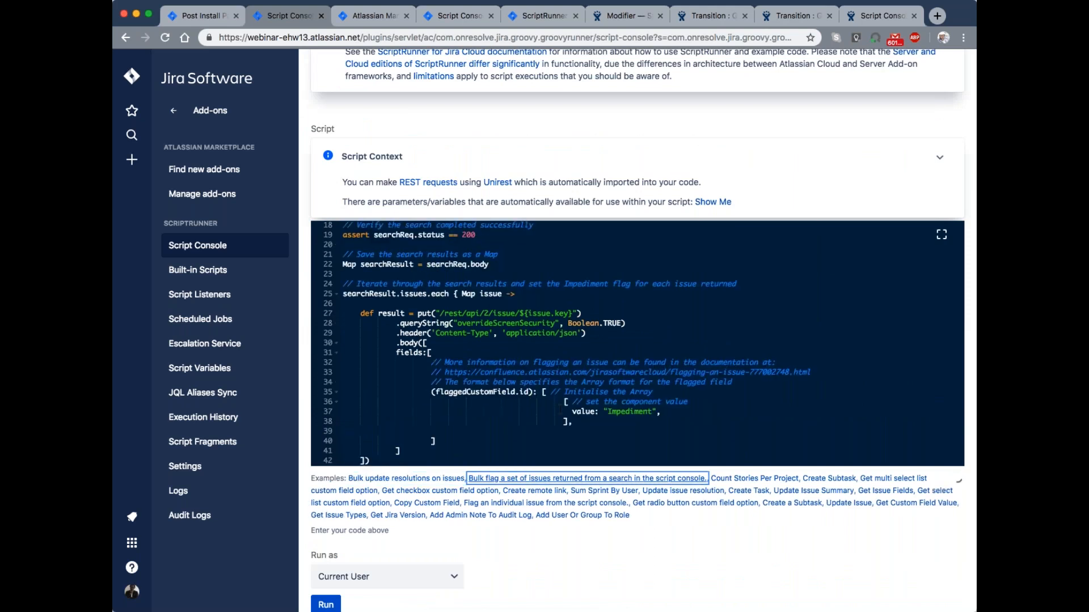
scroll(463, 381, down, 3)
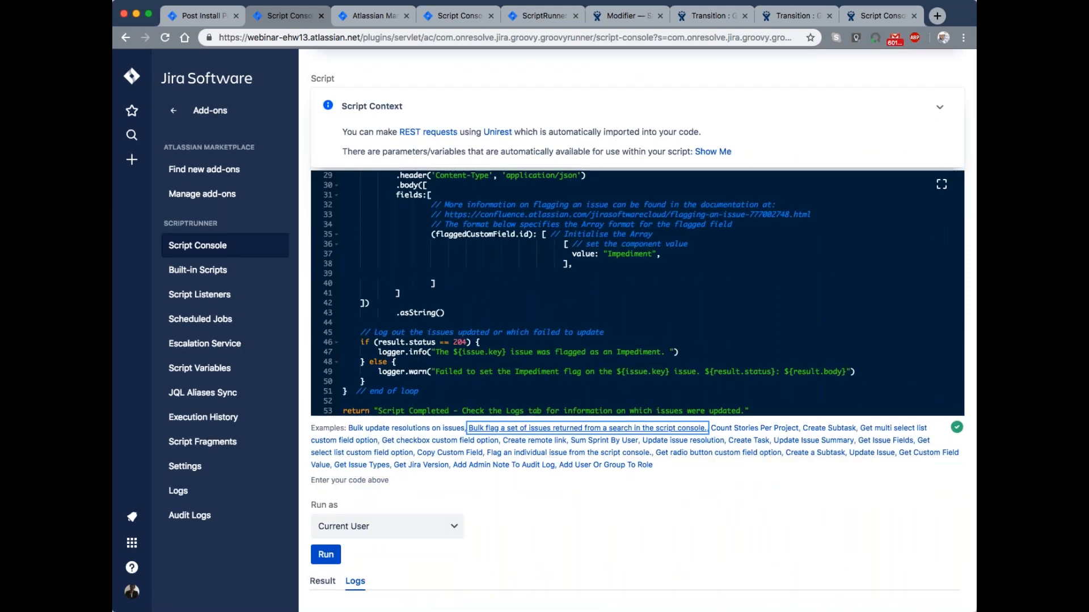
scroll(443, 340, up, 10)
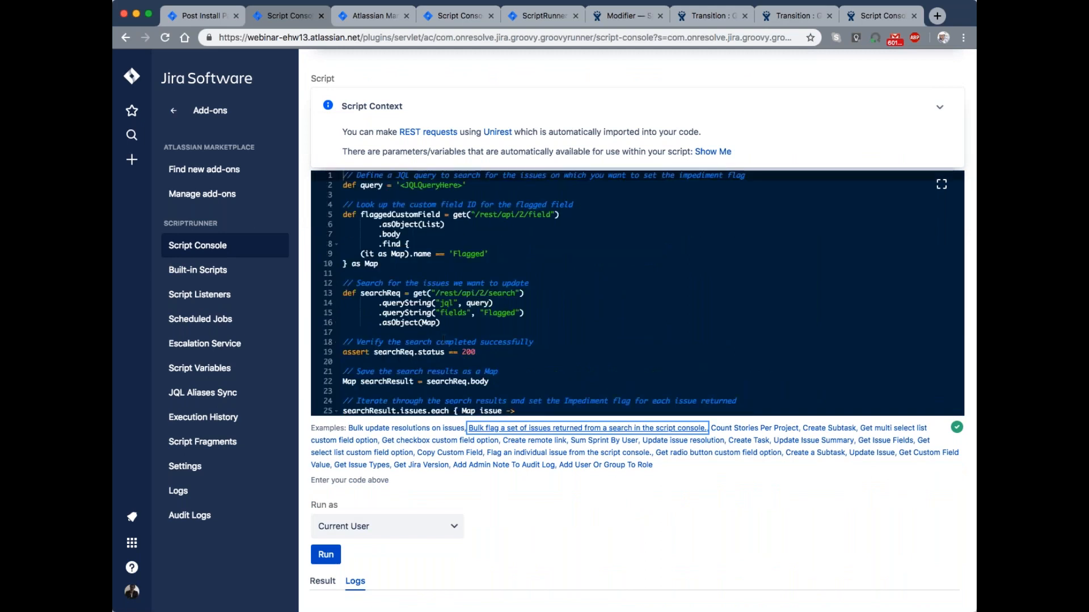
scroll(337, 263, up, 5)
Open ScriptRunner's Built-in Scripts page and select the Bulk Fix Resolutions script
click(210, 273)
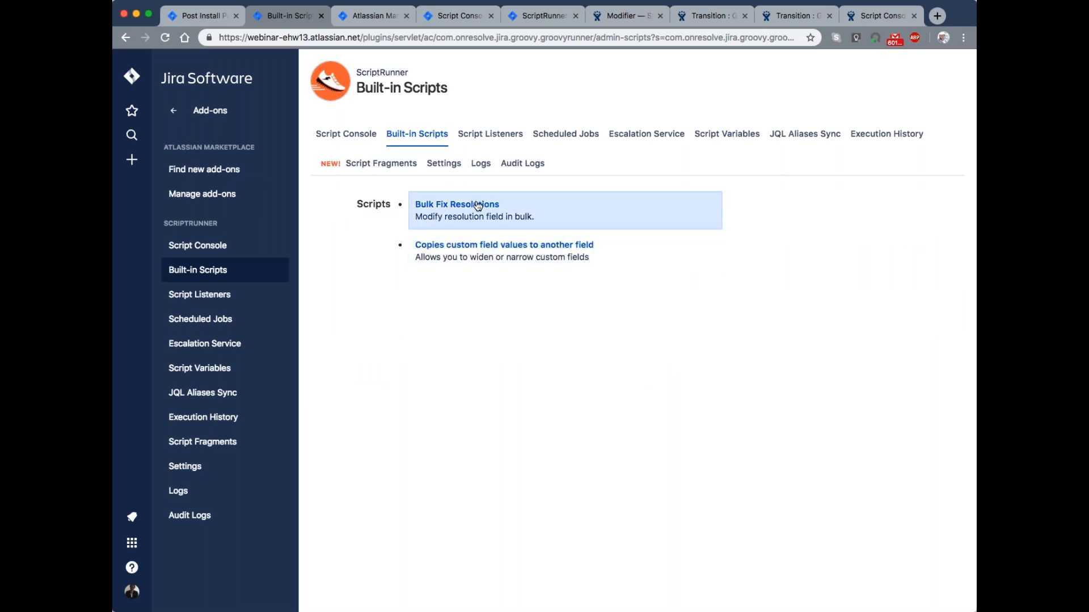
click(478, 206)
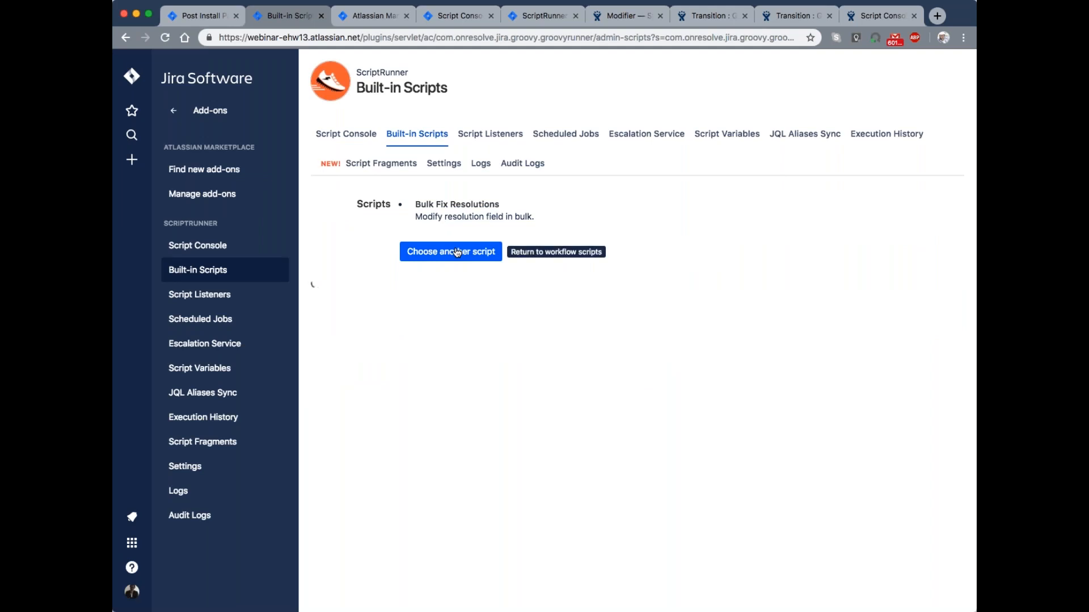
click(457, 252)
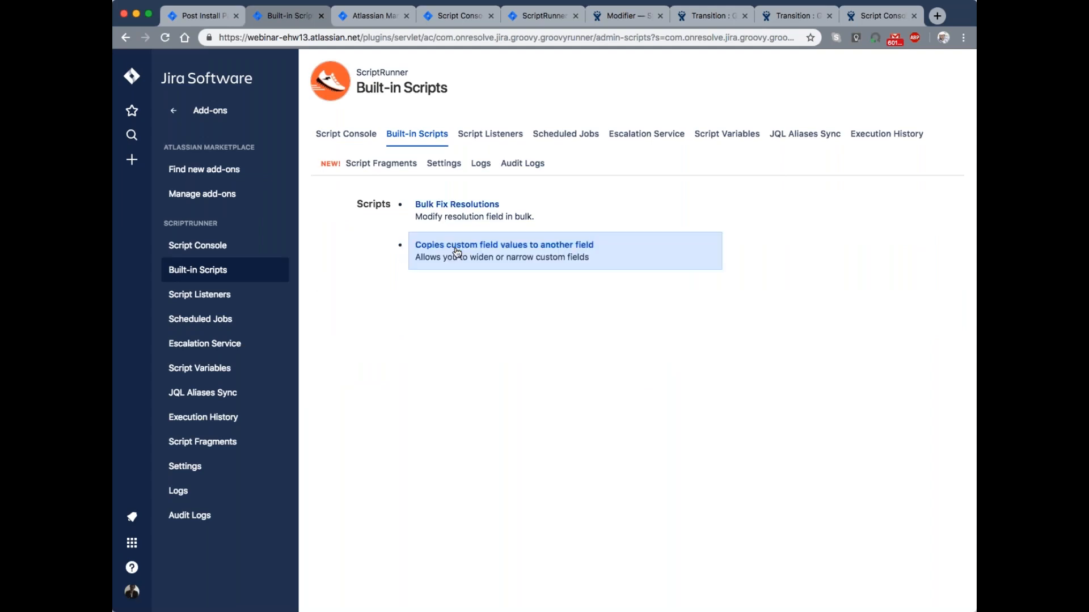
click(453, 212)
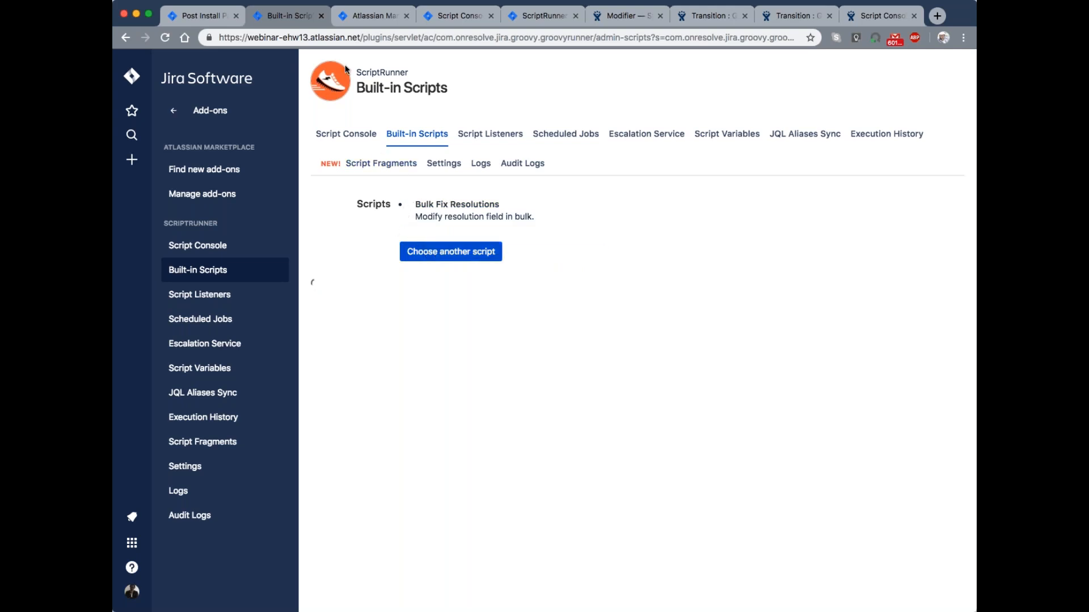
Switch to the French-language Jira site's Script Console and show its ScriptRunner plug-in pages in the navigation
click(372, 17)
click(451, 17)
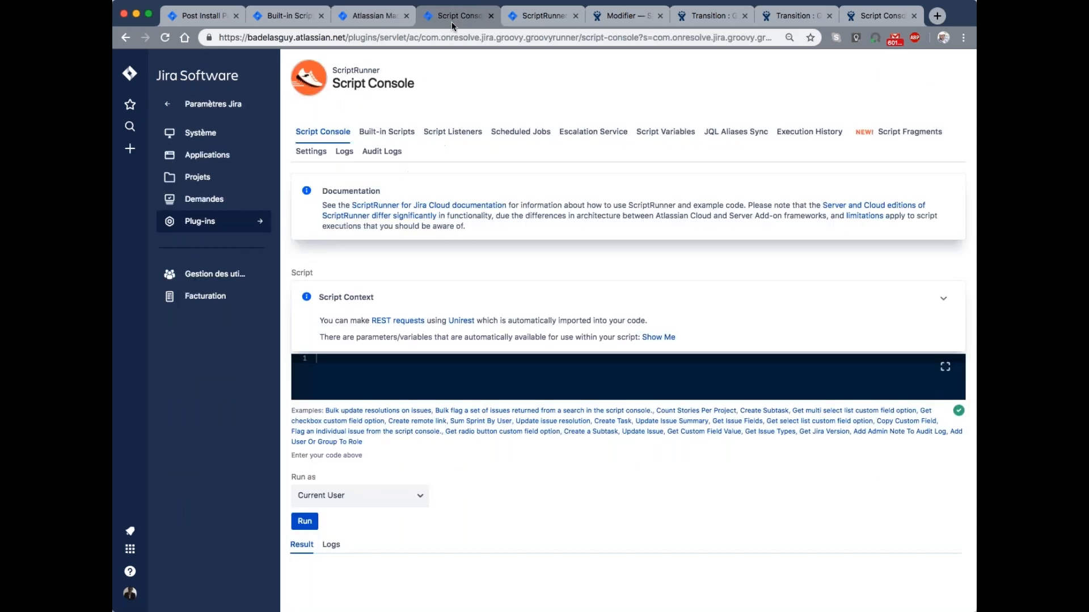
click(226, 221)
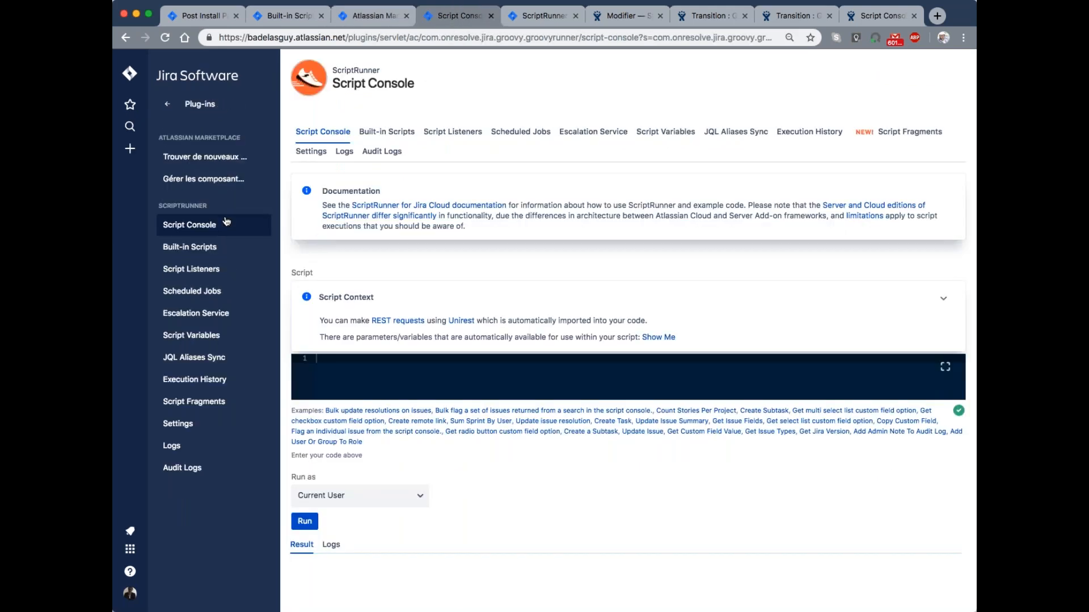
Open the Bulk Fix Resolutions built-in script and examine the choices for its filter and new resolution
click(203, 248)
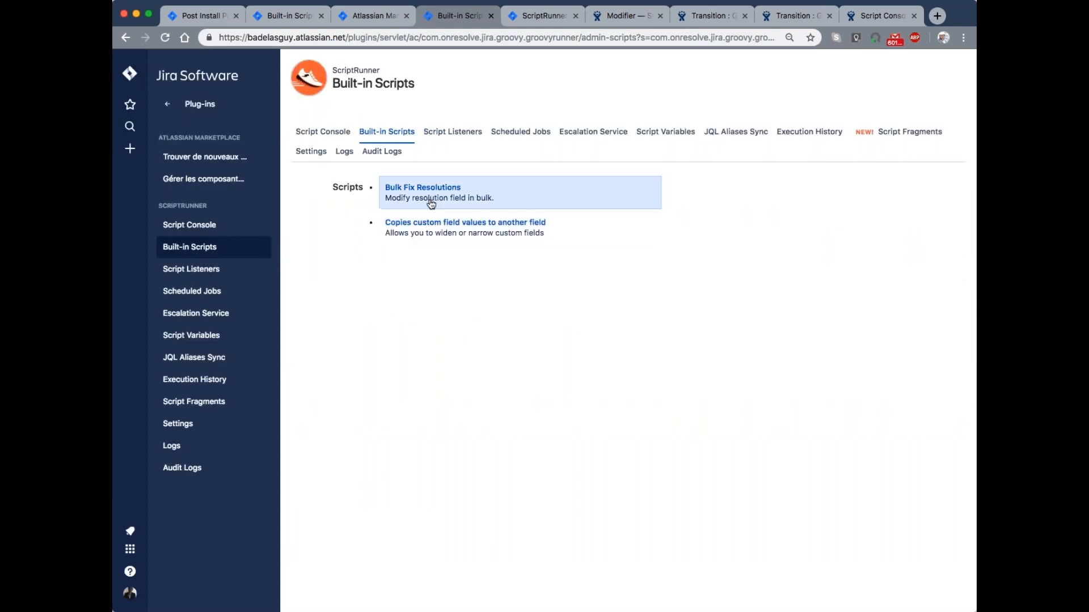
click(428, 199)
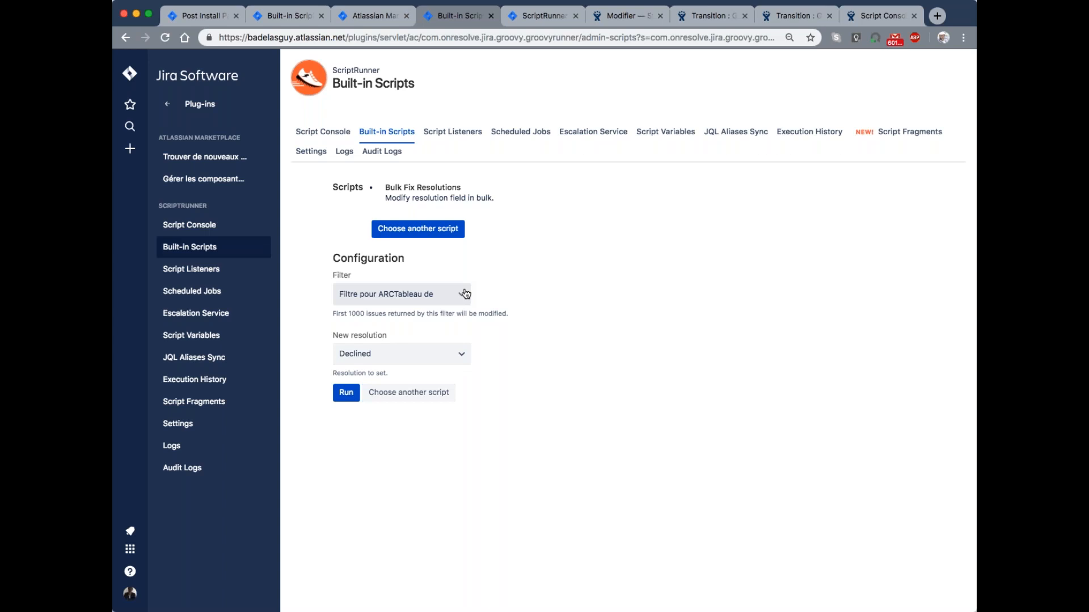
click(465, 294)
click(368, 281)
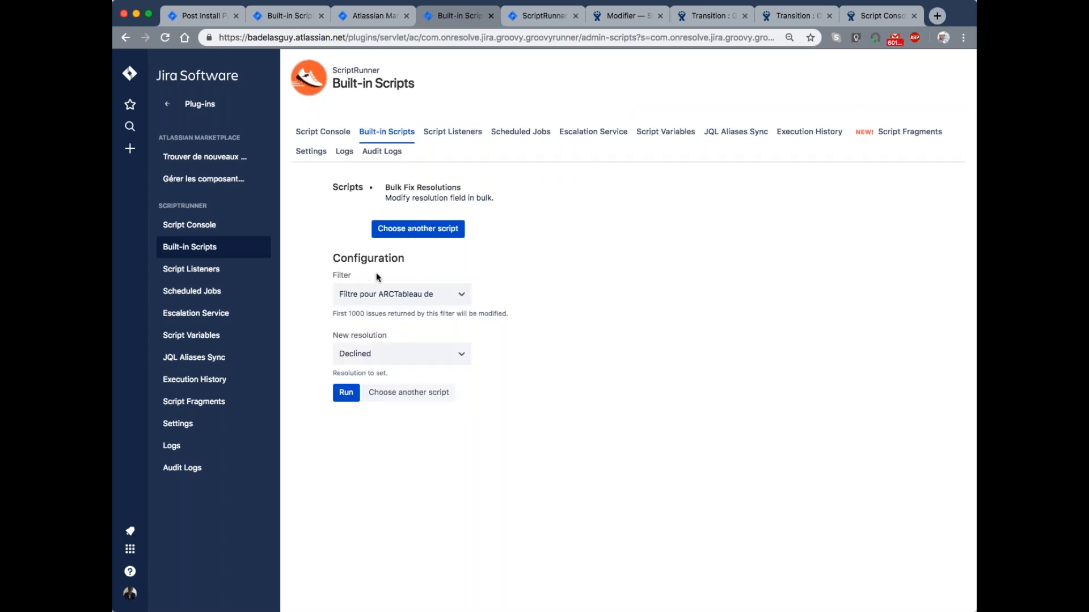
click(463, 360)
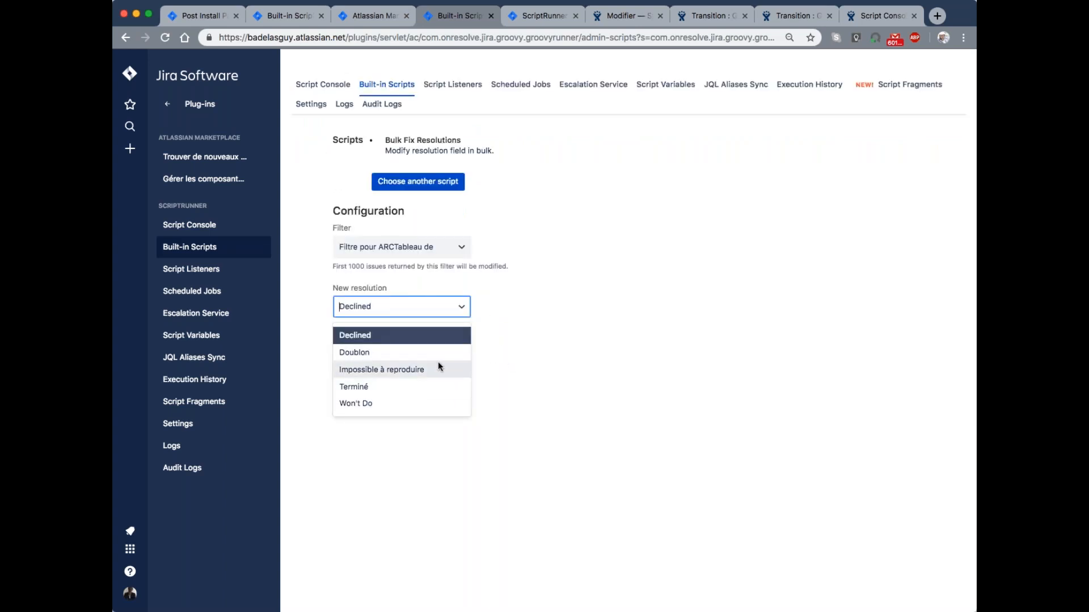
click(554, 387)
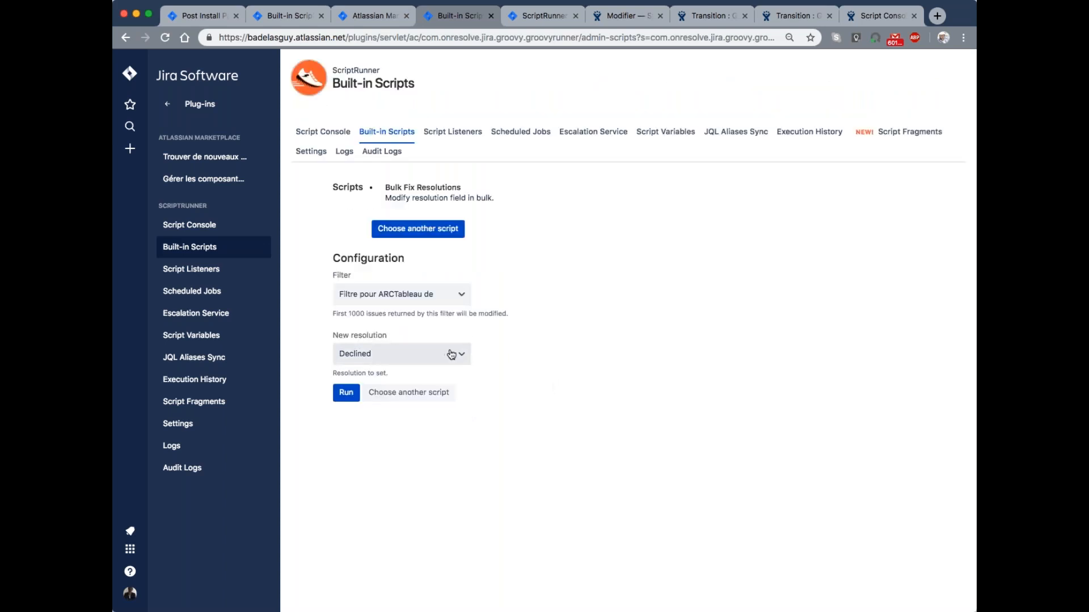
click(451, 354)
click(536, 373)
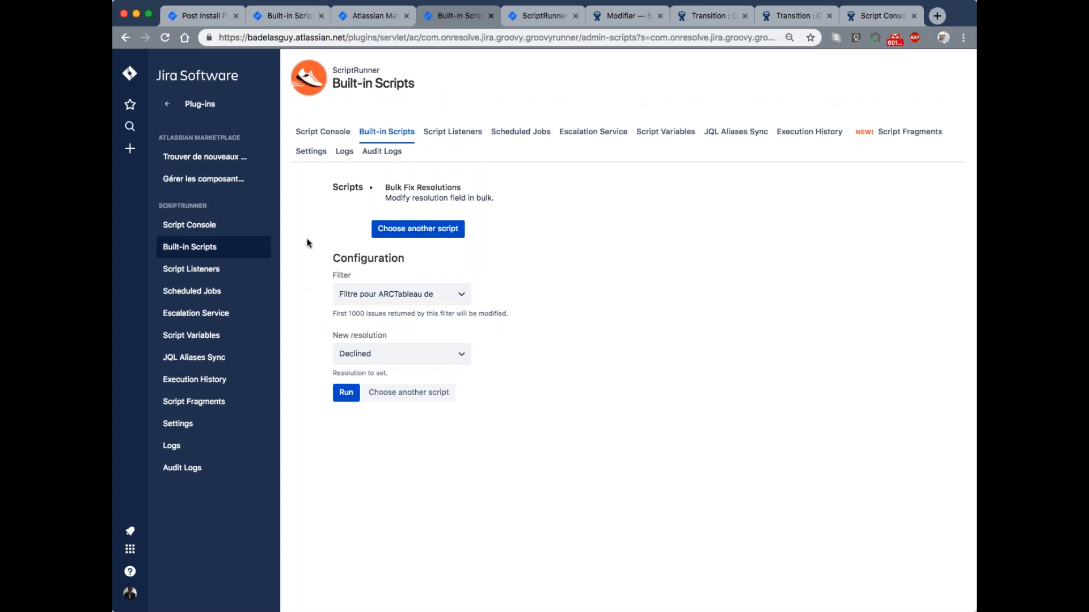
Open the built-in script that copies custom field values to another field and enter a JQL query for project TA restricted by issue type
click(188, 250)
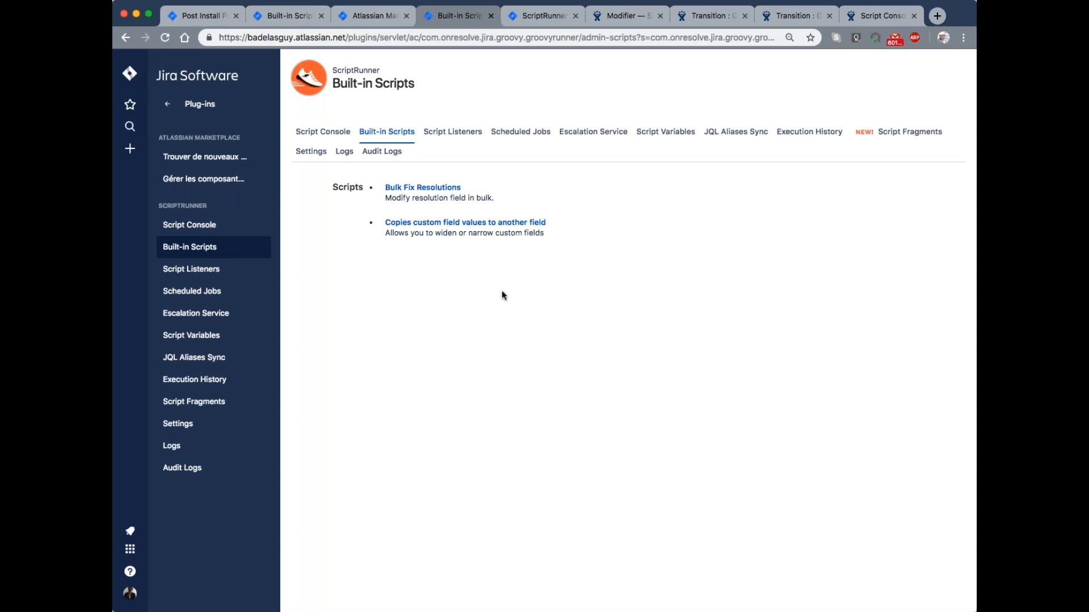
click(462, 223)
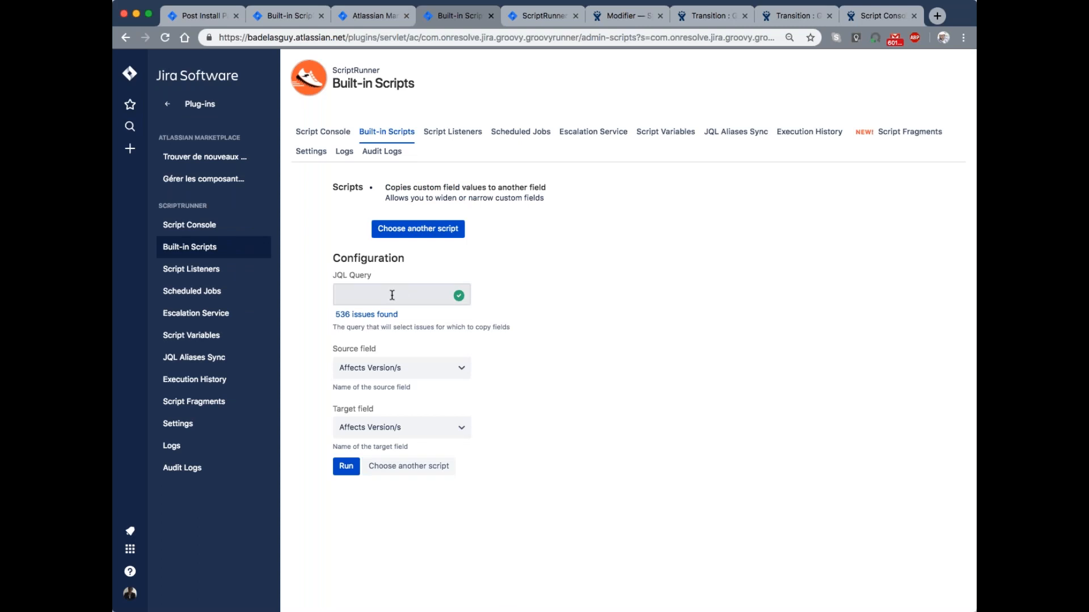
click(392, 295)
key(super+v)
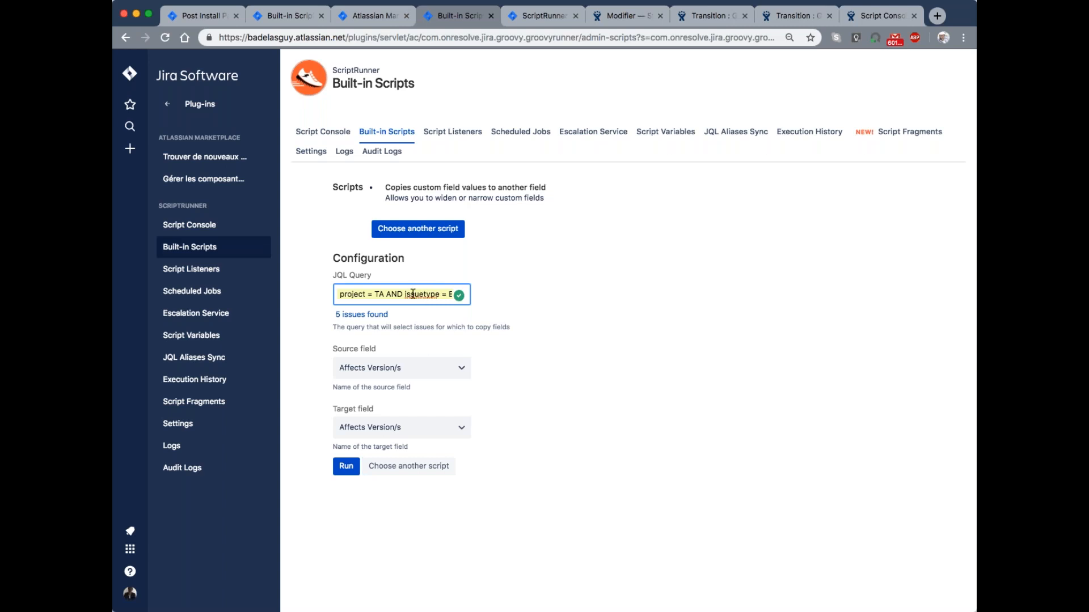
click(537, 271)
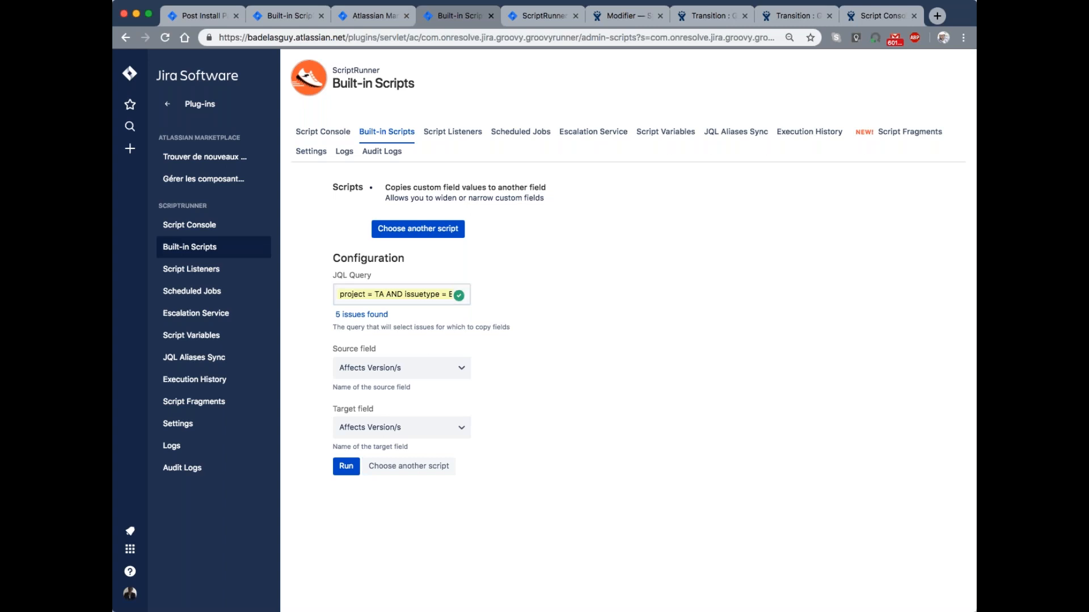
Set the copy script's source field to Costum test
click(457, 366)
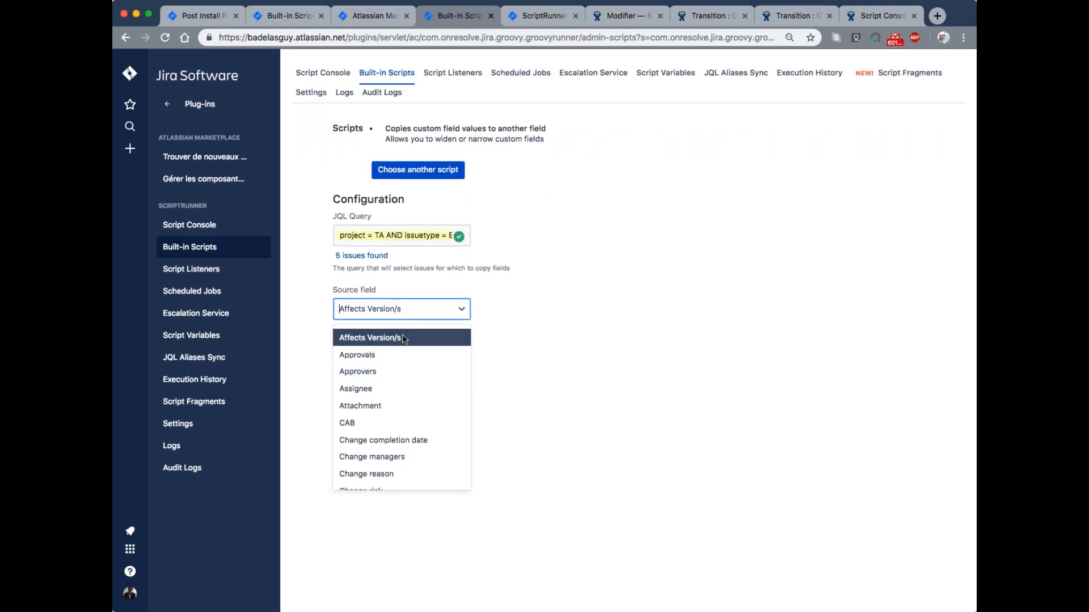
scroll(388, 390, down, 5)
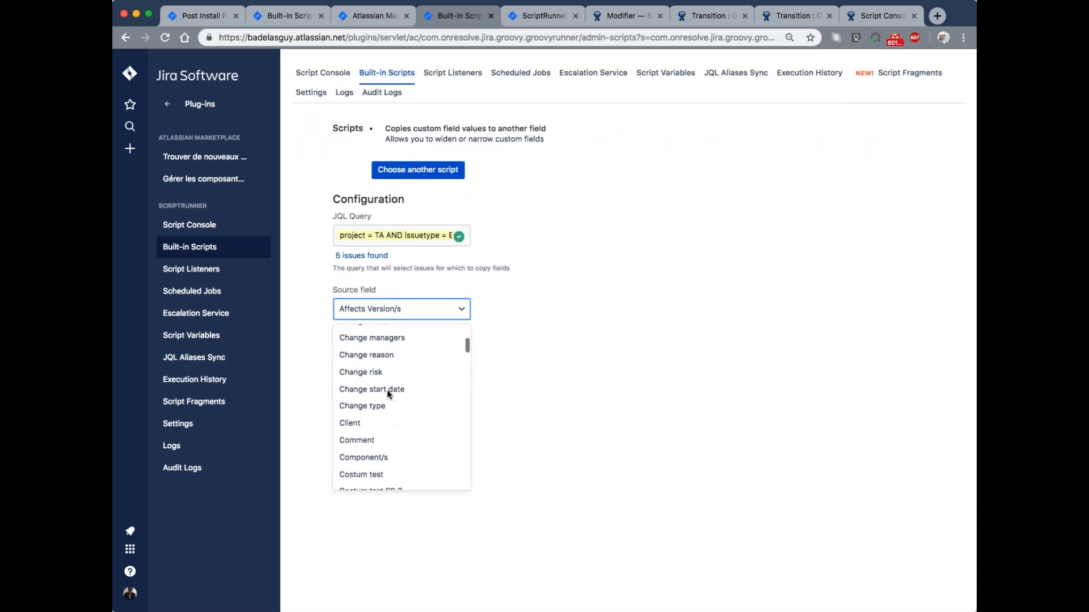
scroll(387, 394, down, 5)
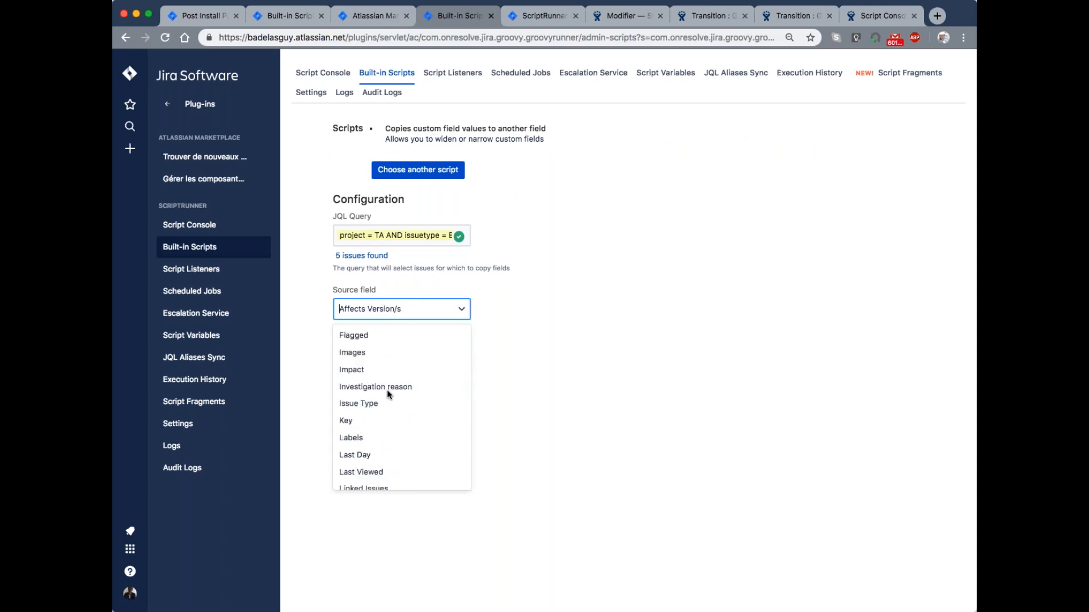
text(c)
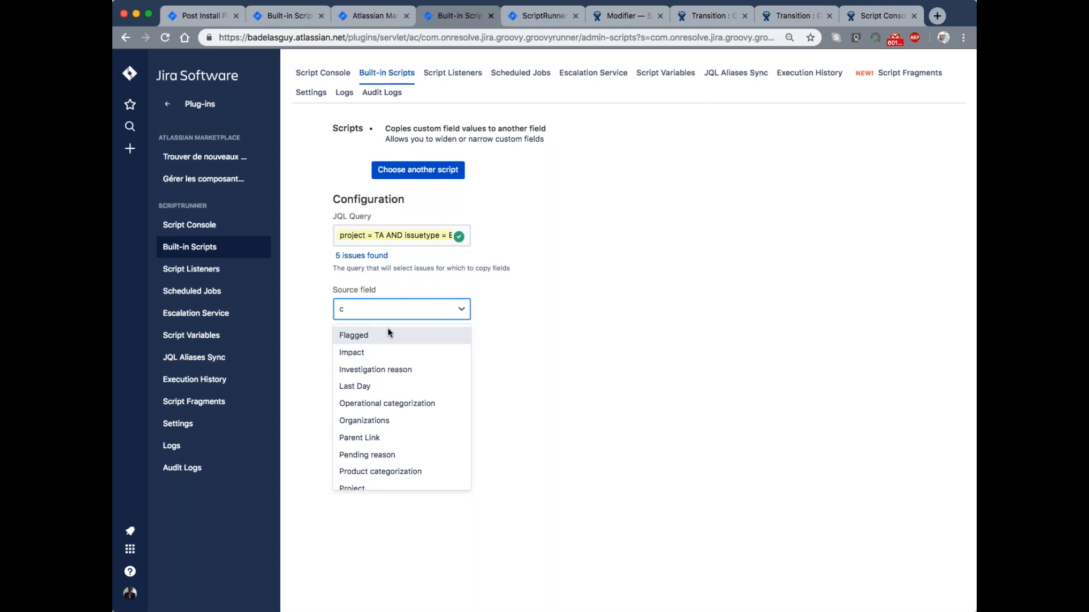
text(o)
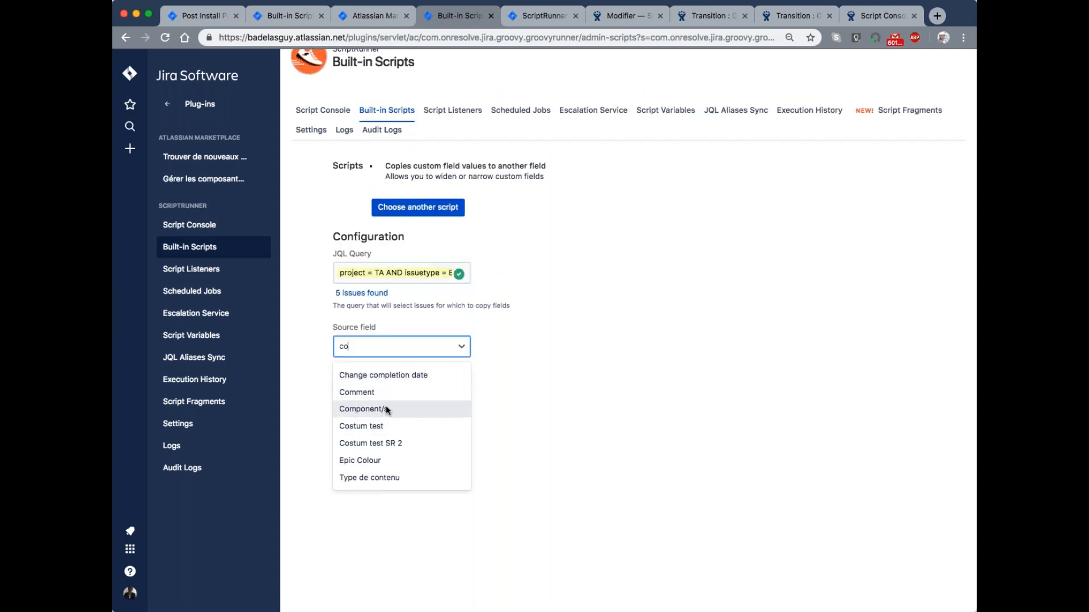
click(372, 425)
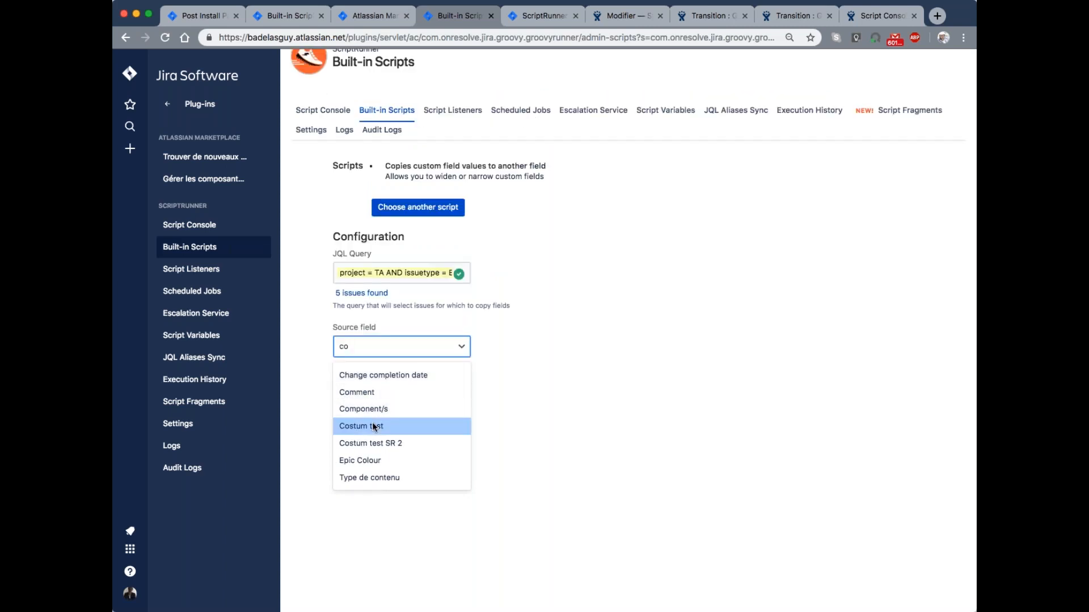
Set the copy script's target field to Costum test SR 2 and run the script
click(449, 431)
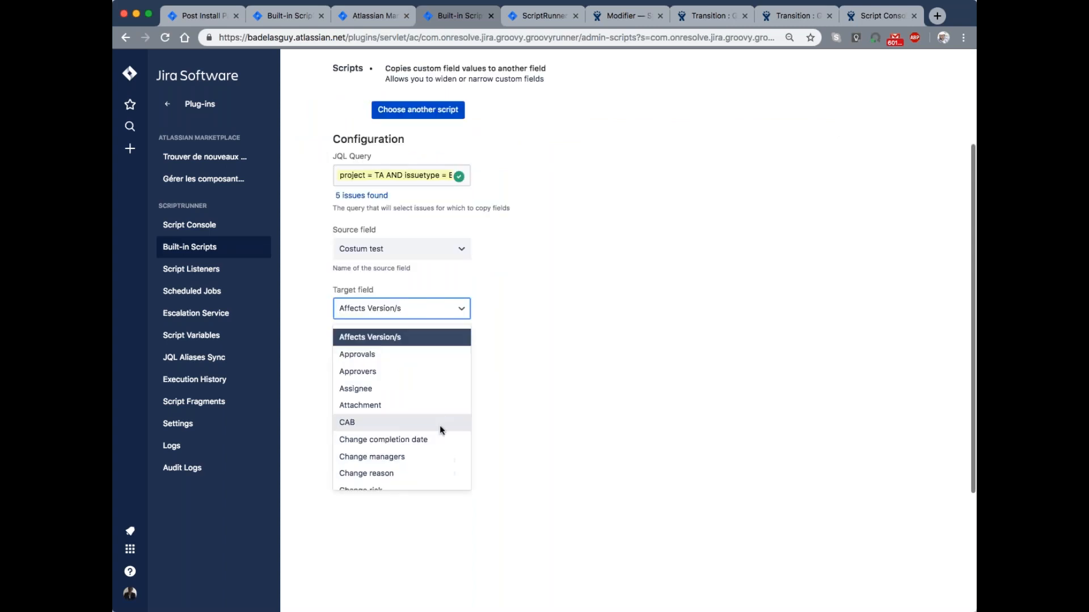
text(cos)
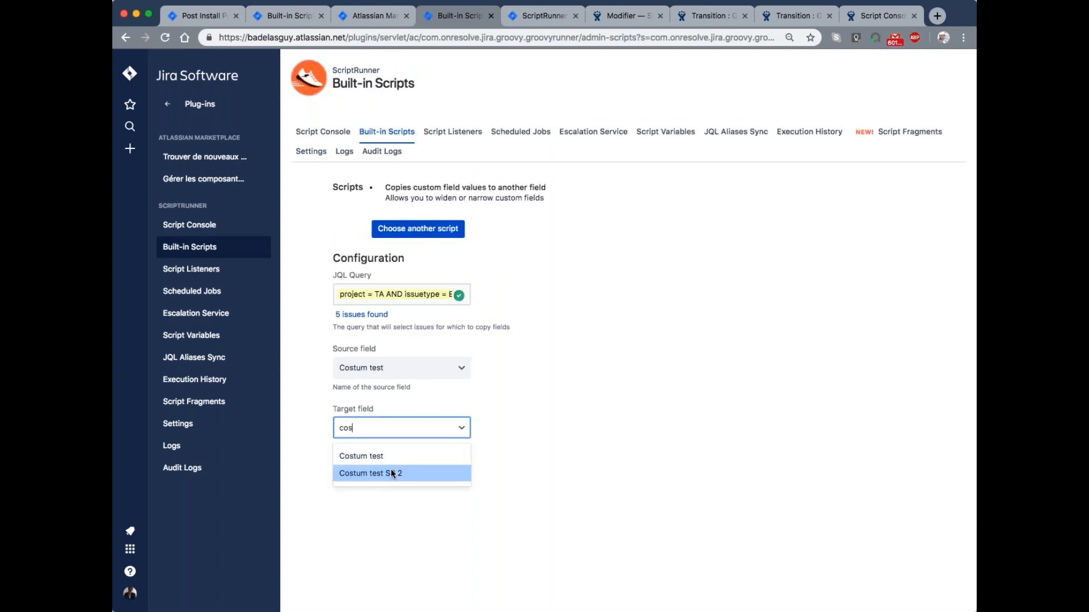
click(392, 474)
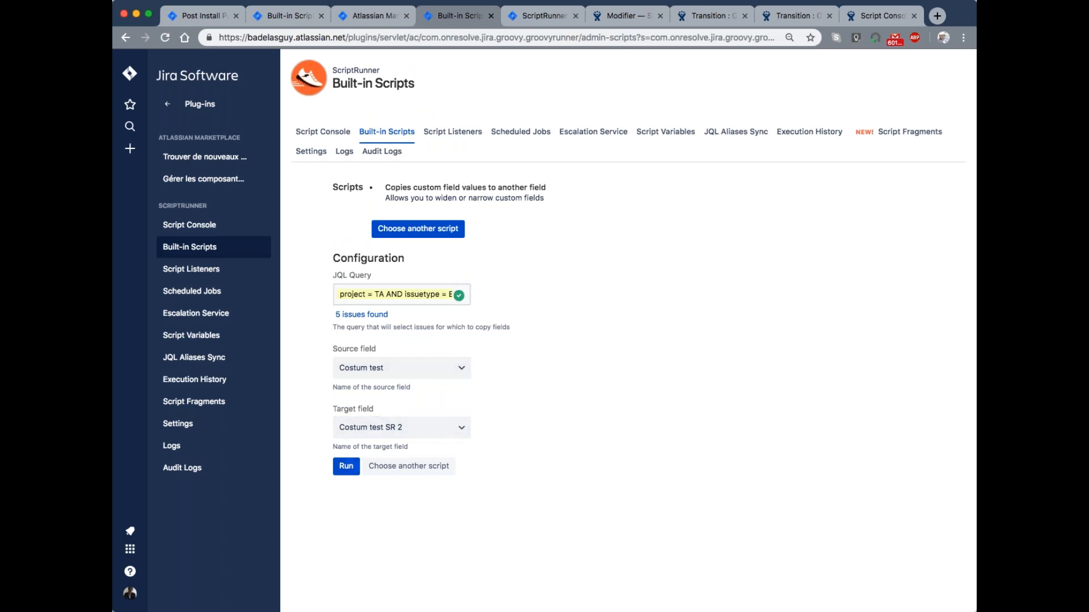
click(346, 466)
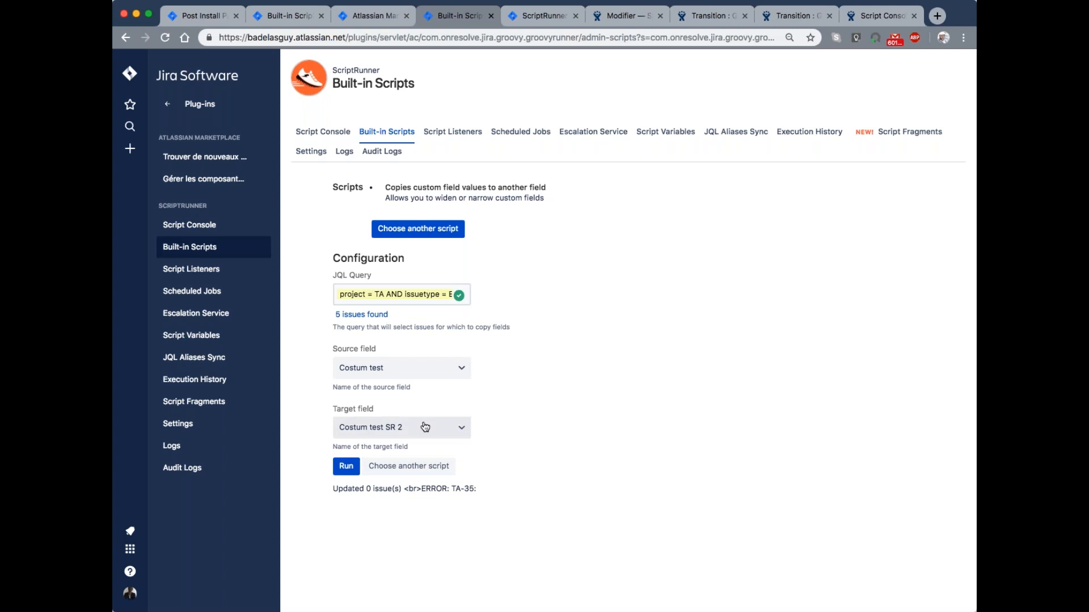
Add a new script listener named "test auditeur" on the Script Listeners page
click(197, 270)
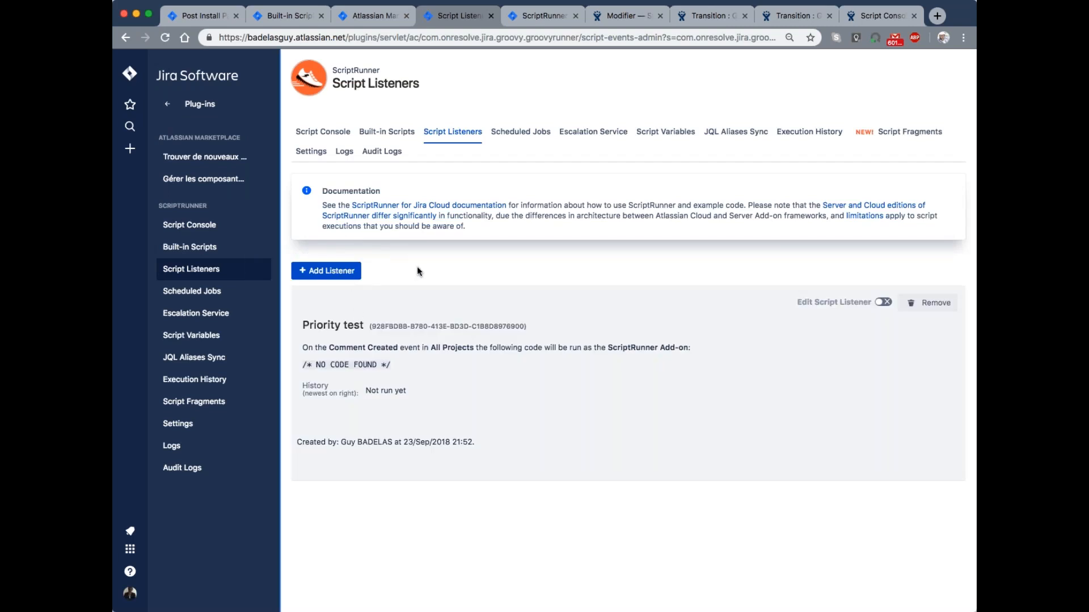
click(321, 274)
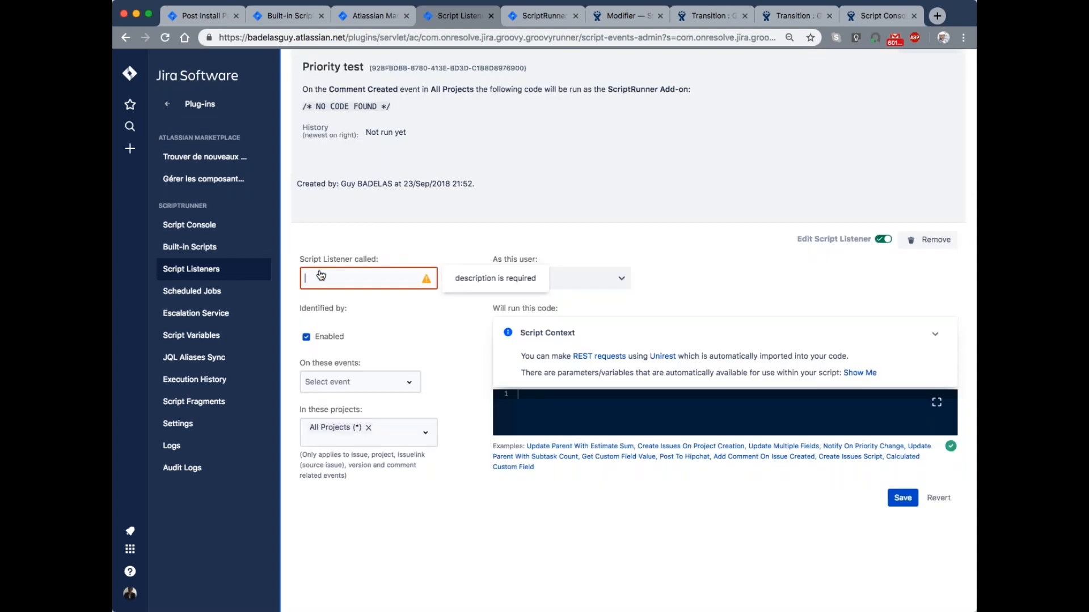
scroll(392, 386, down, 1)
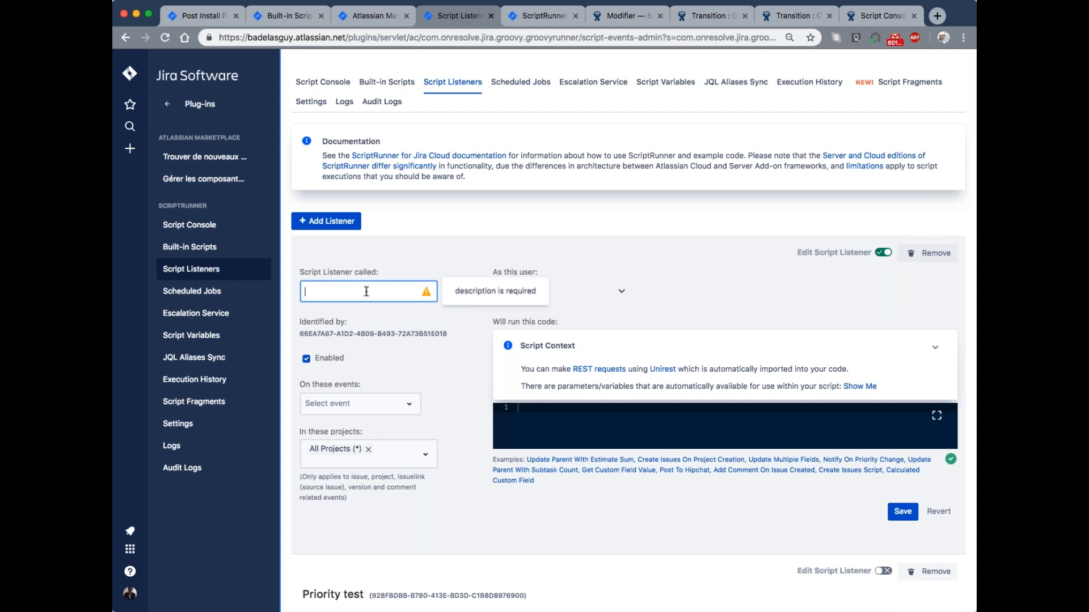
text(test)
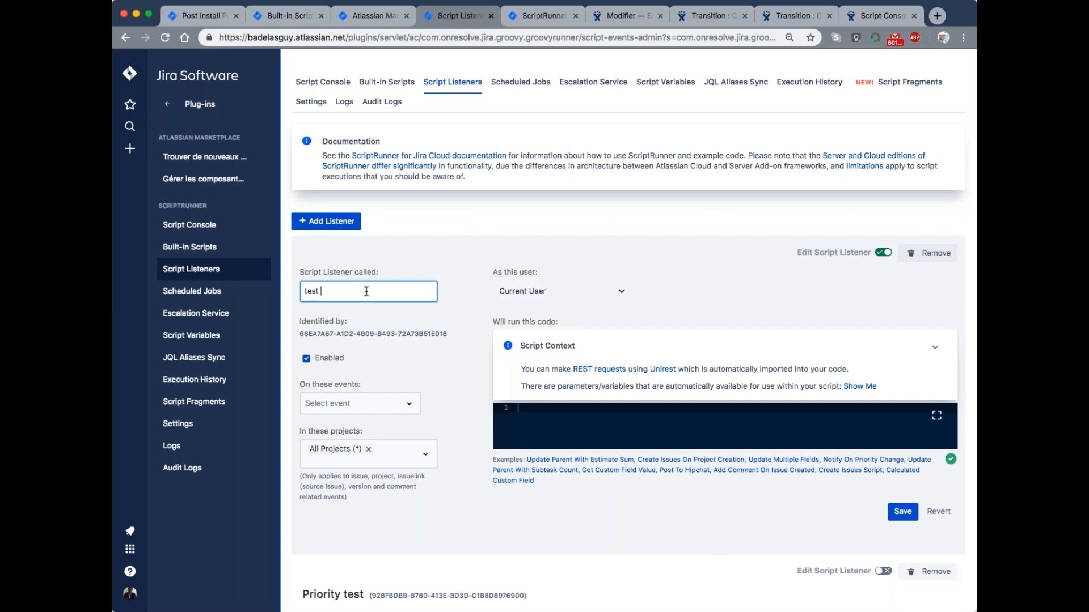
text( auditeur)
Set the new listener's triggering event to Sprint Created
click(401, 401)
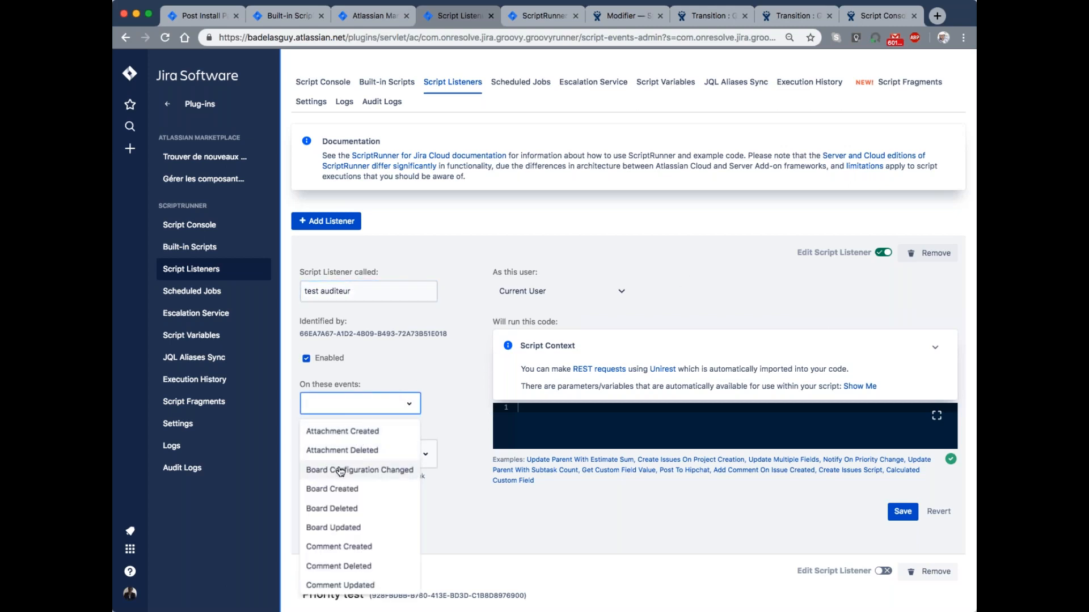
scroll(362, 499, down, 2)
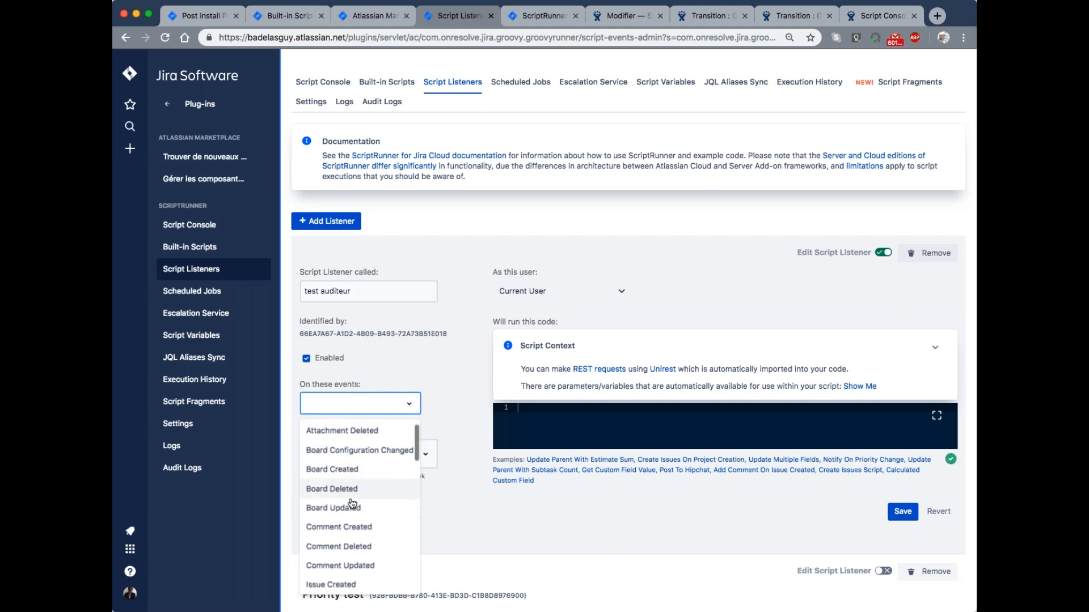
scroll(383, 483, down, 3)
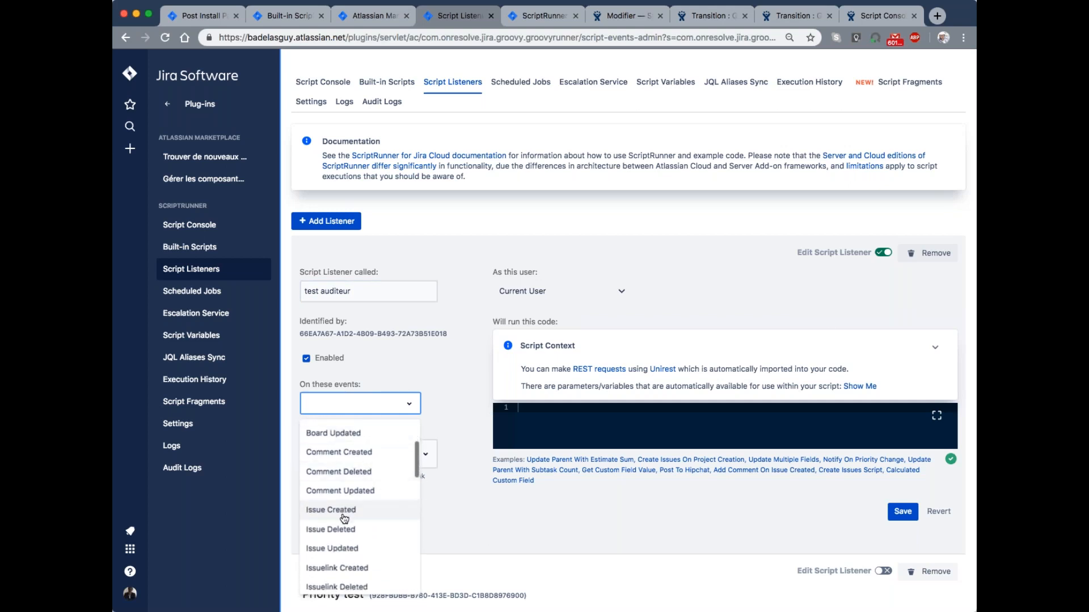
scroll(345, 520, down, 5)
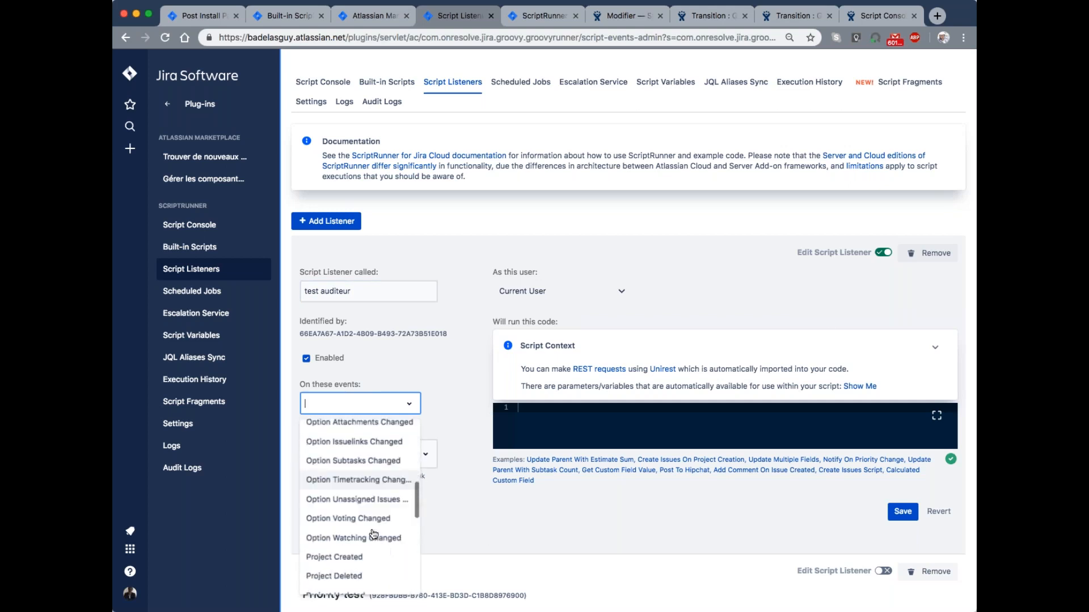
scroll(371, 527, down, 2)
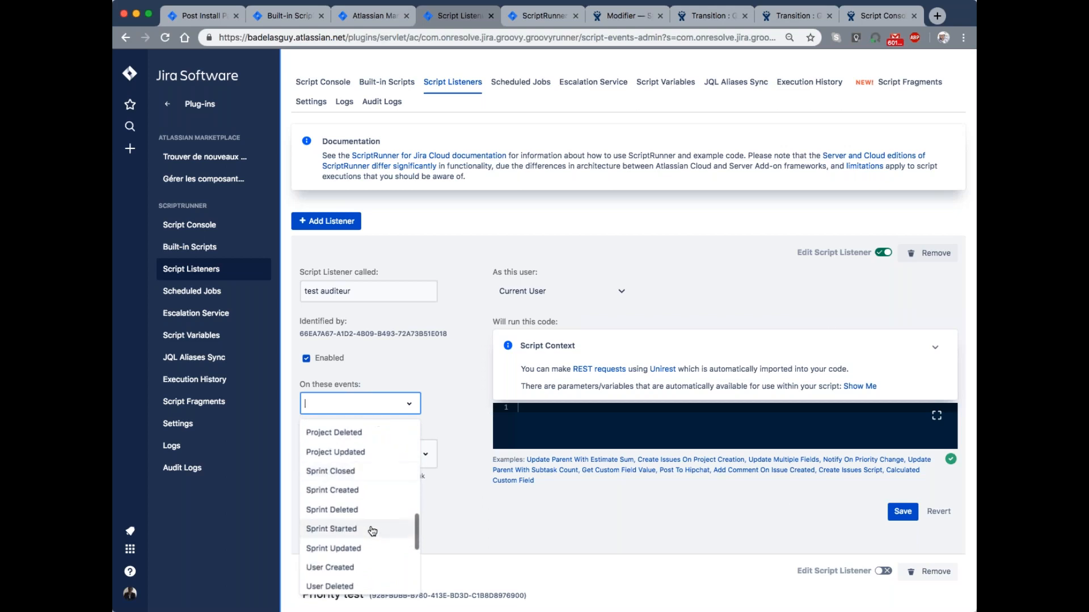
click(371, 498)
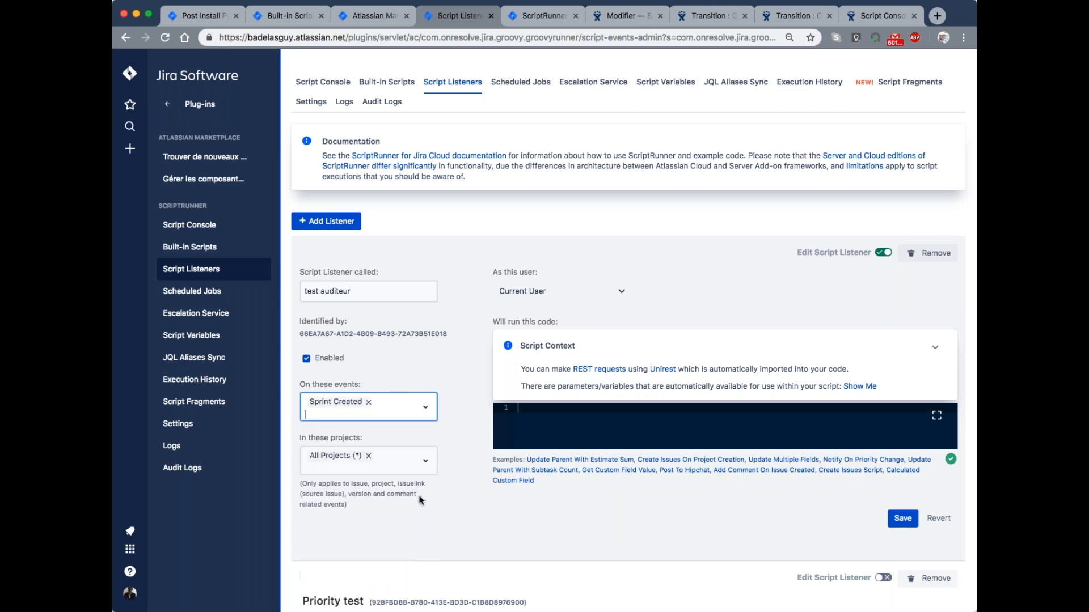
Examine the project and run-as user choices of the "test auditeur" listener without changing them
click(423, 462)
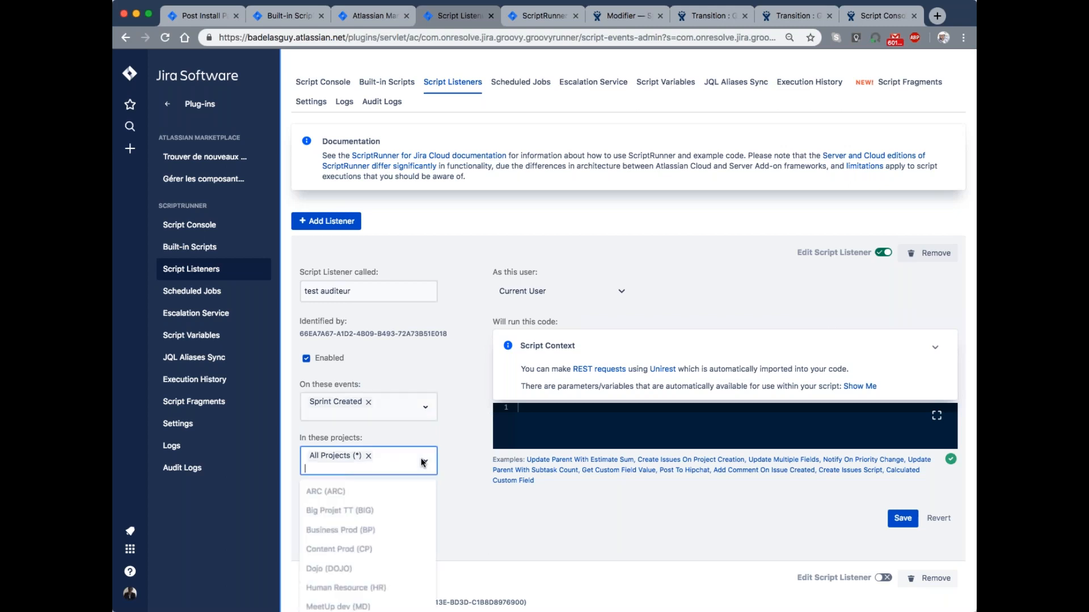
click(448, 470)
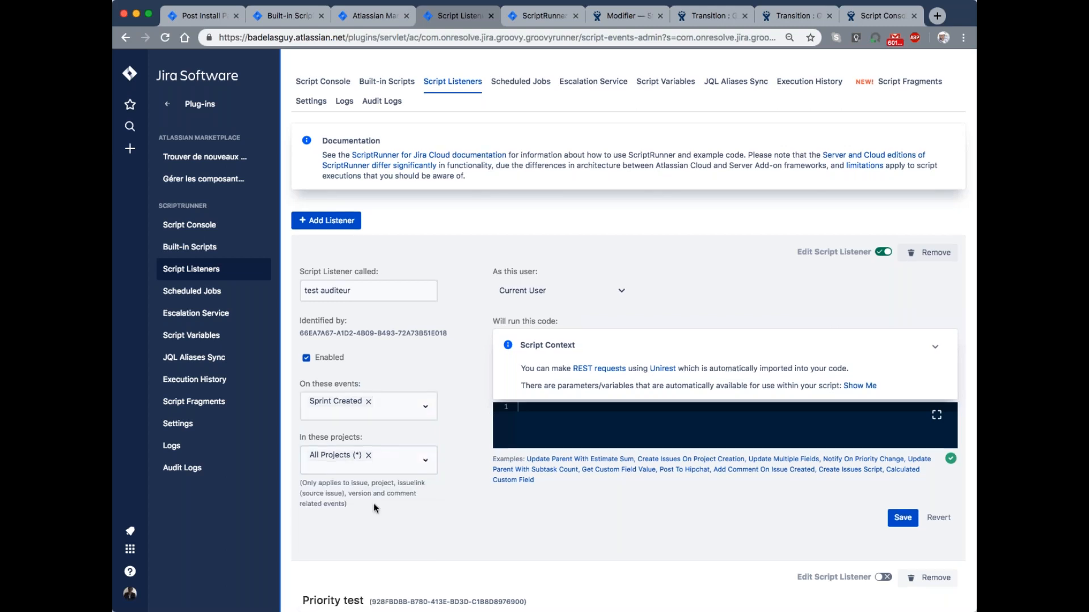
scroll(478, 449, down, 2)
scroll(478, 449, down, 3)
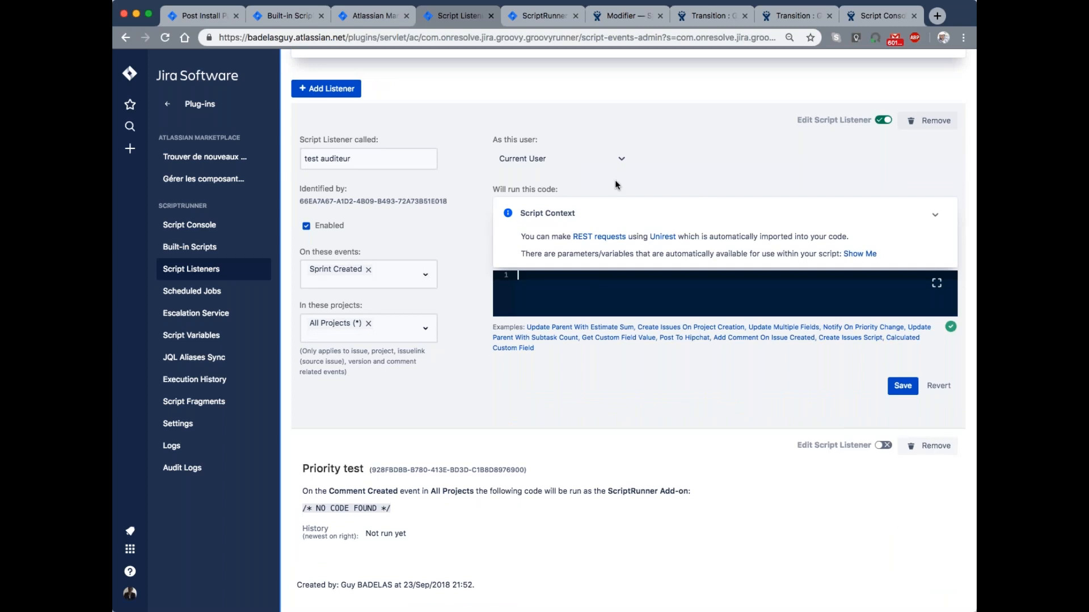
click(622, 165)
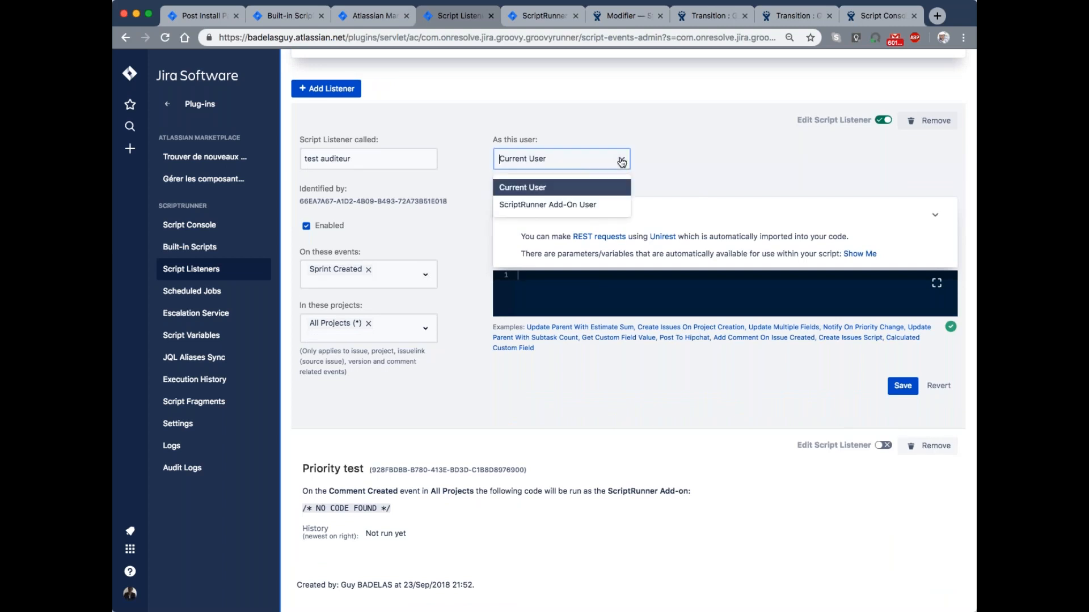
click(663, 158)
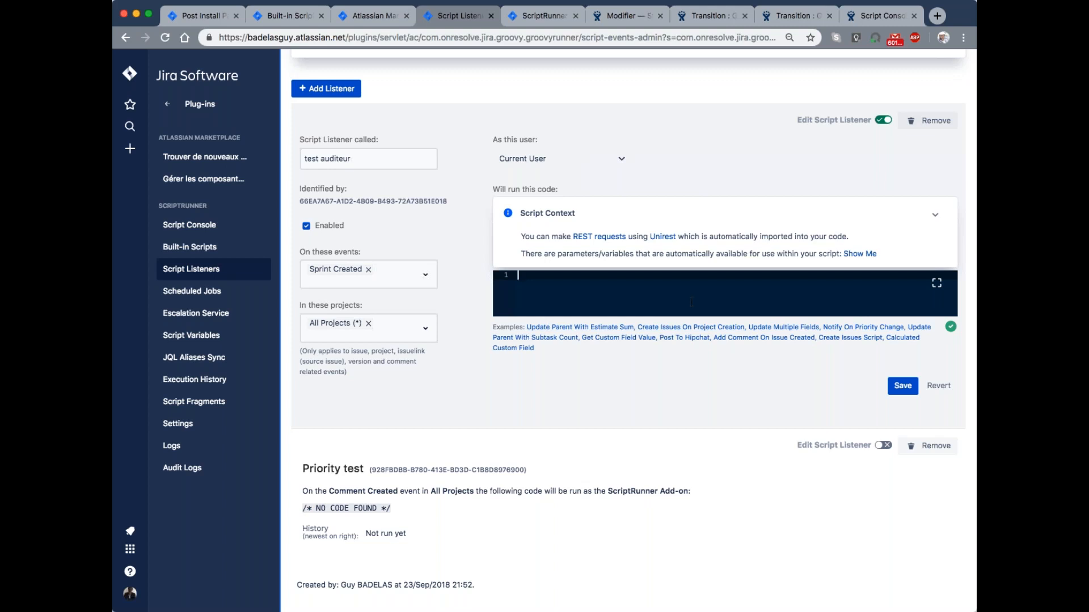
Load the Notify On Priority Change example into the "test auditeur" listener's code and read through the script
click(854, 329)
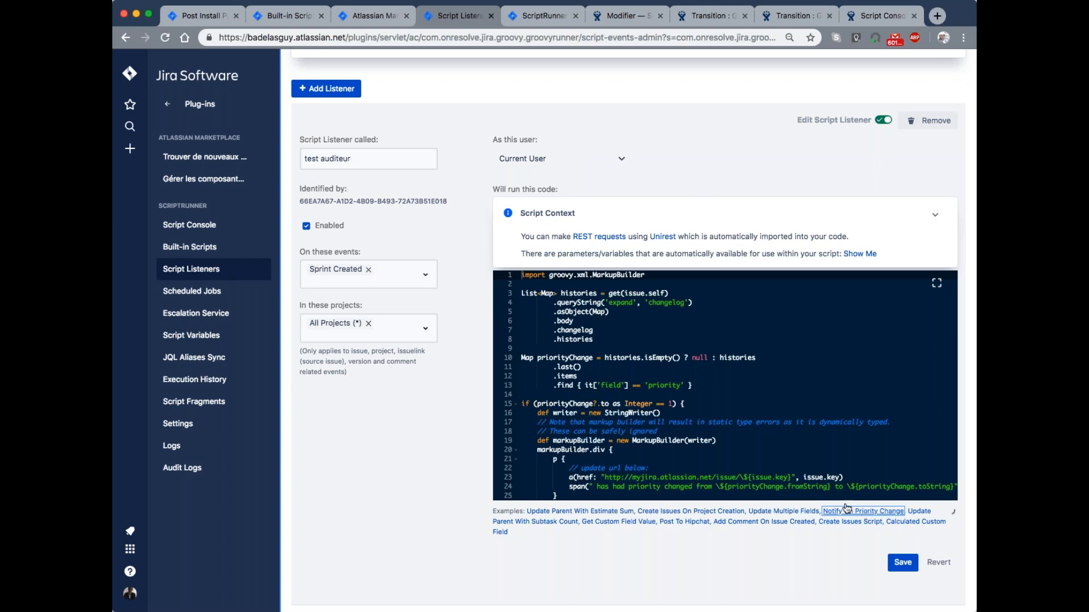
scroll(749, 410, down, 3)
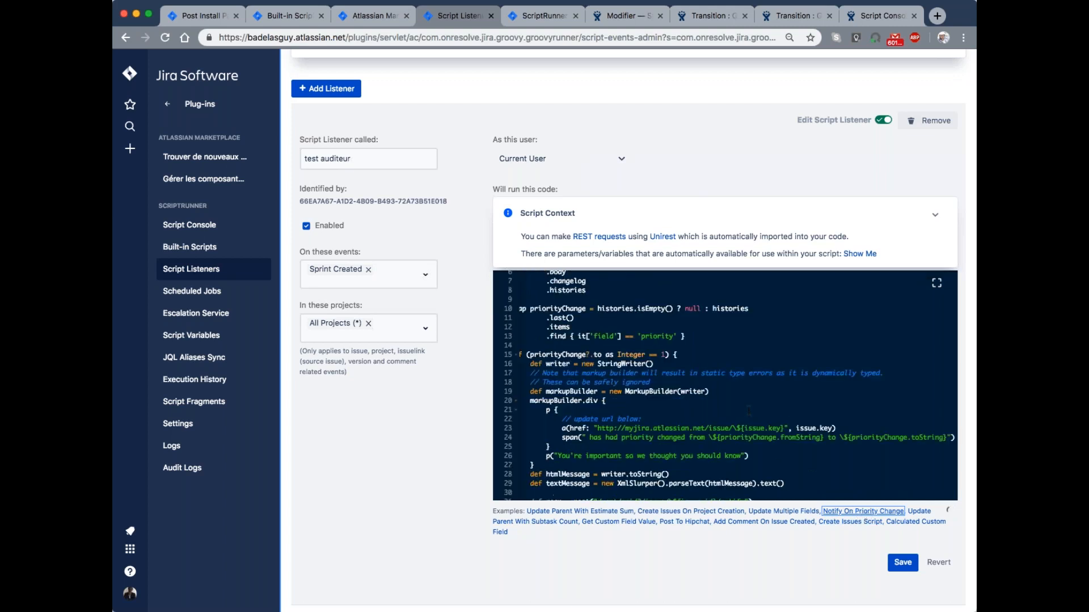
scroll(792, 407, down, 10)
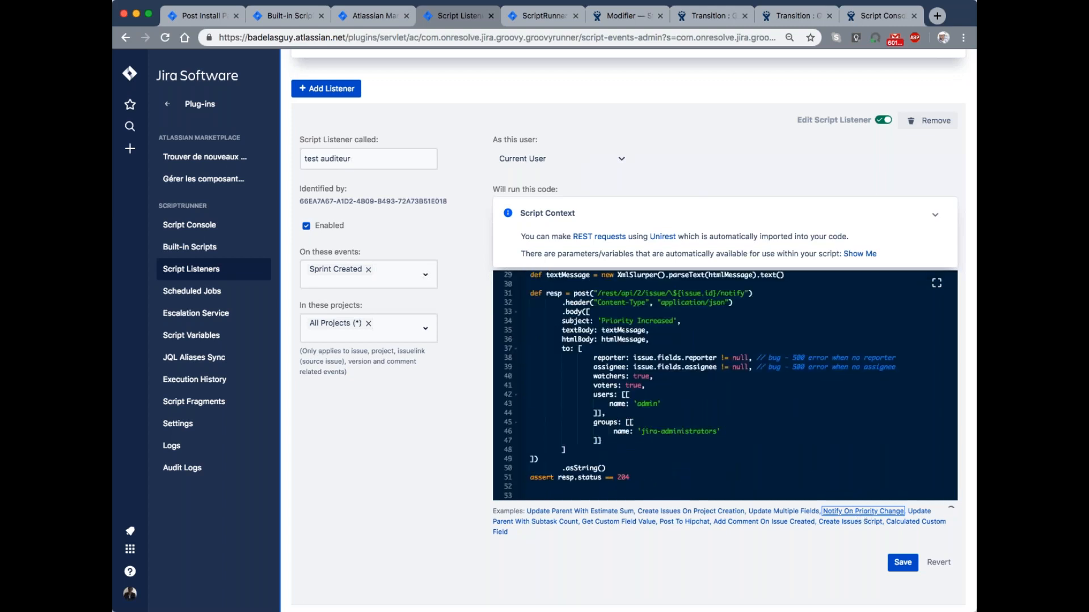
scroll(622, 330, down, 1)
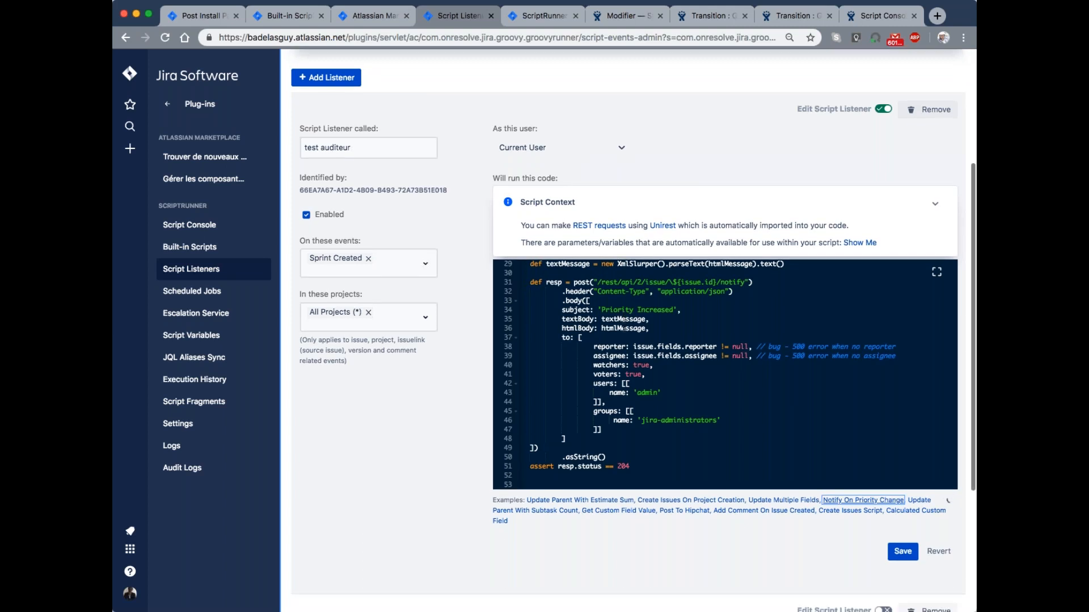
scroll(622, 328, down, 5)
scroll(622, 329, down, 2)
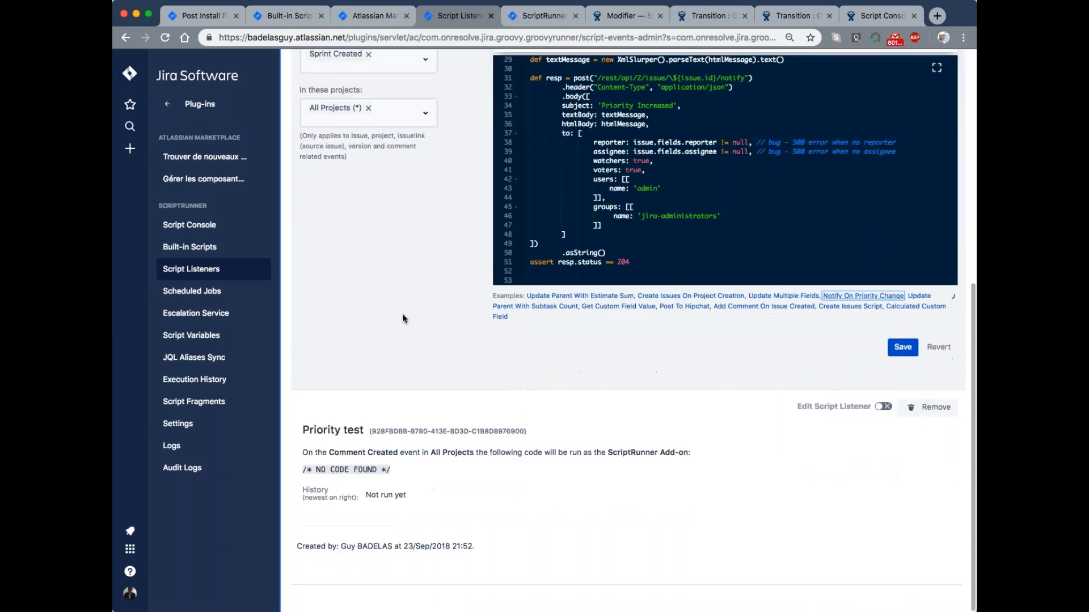
View the ScriptRunner Scheduled Jobs page
click(190, 291)
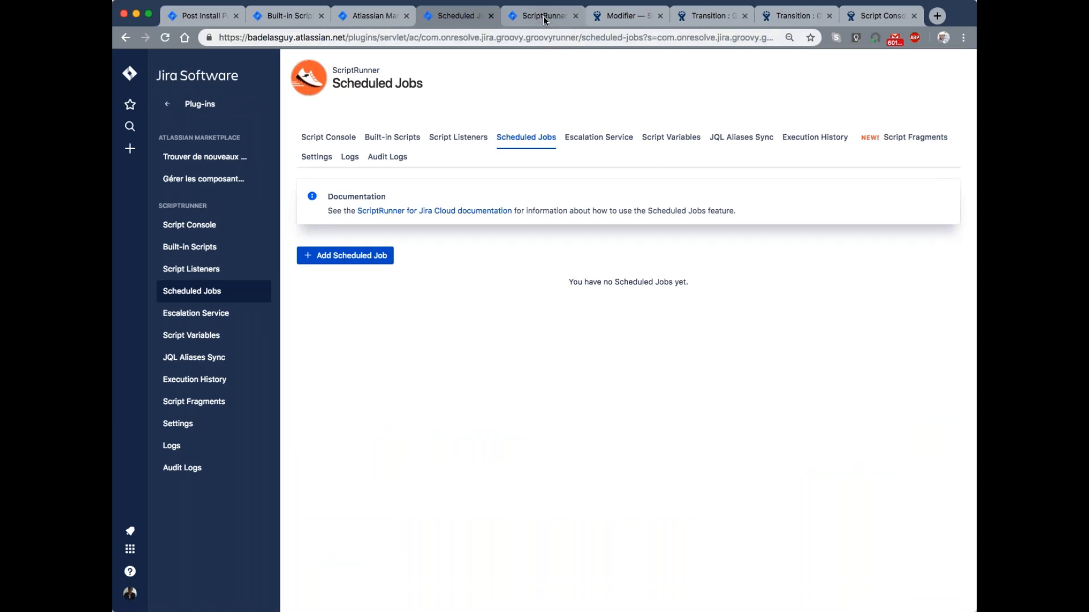
click(543, 16)
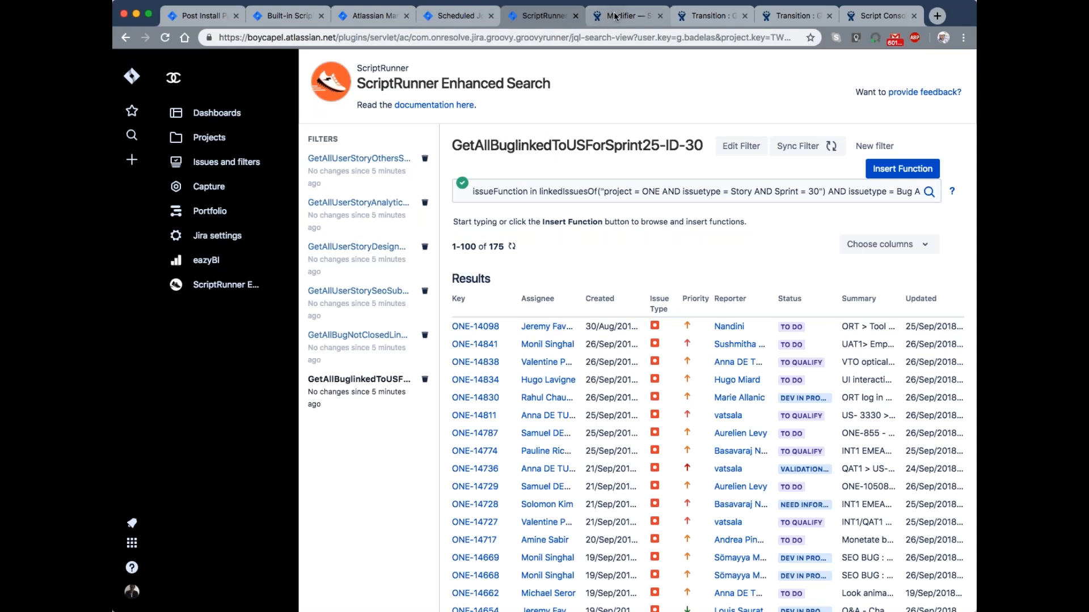
click(460, 15)
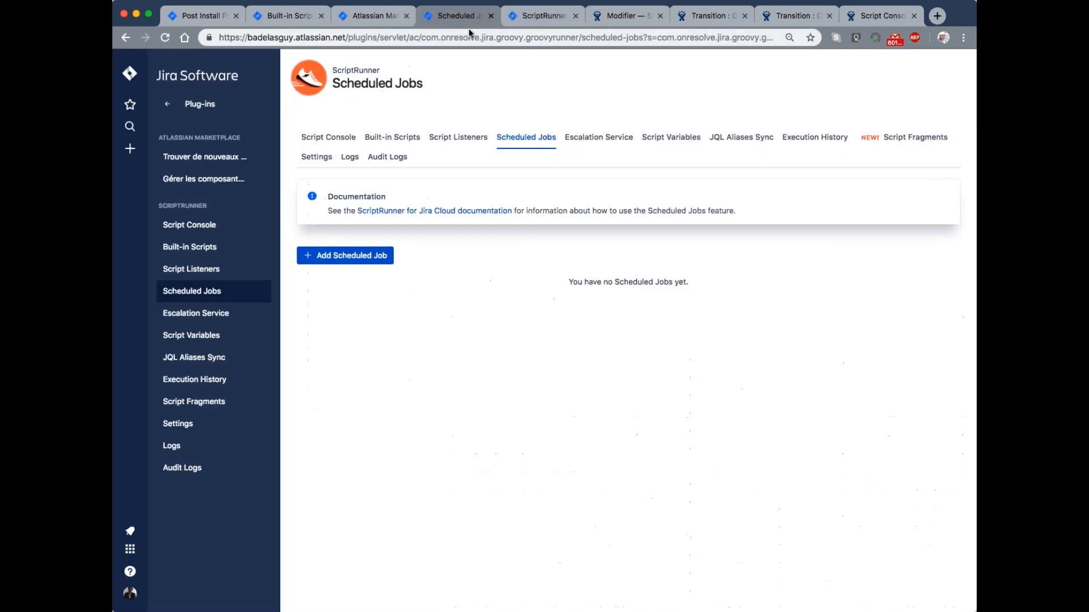
Leave the plug-in settings for Jira's main navigation and open the ScriptRunner Enhanced Search page
click(168, 105)
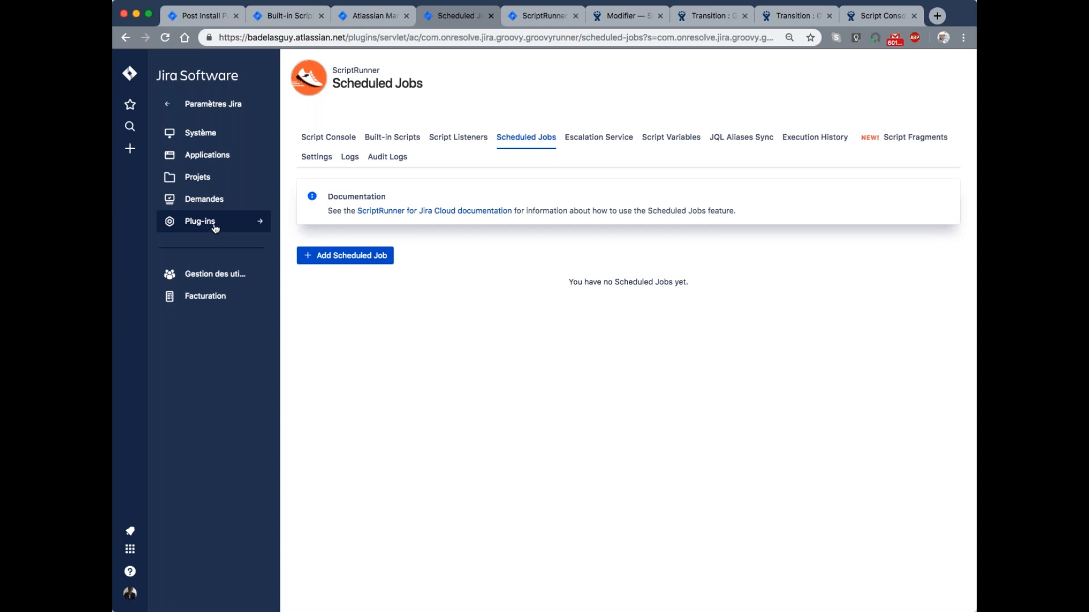
click(167, 100)
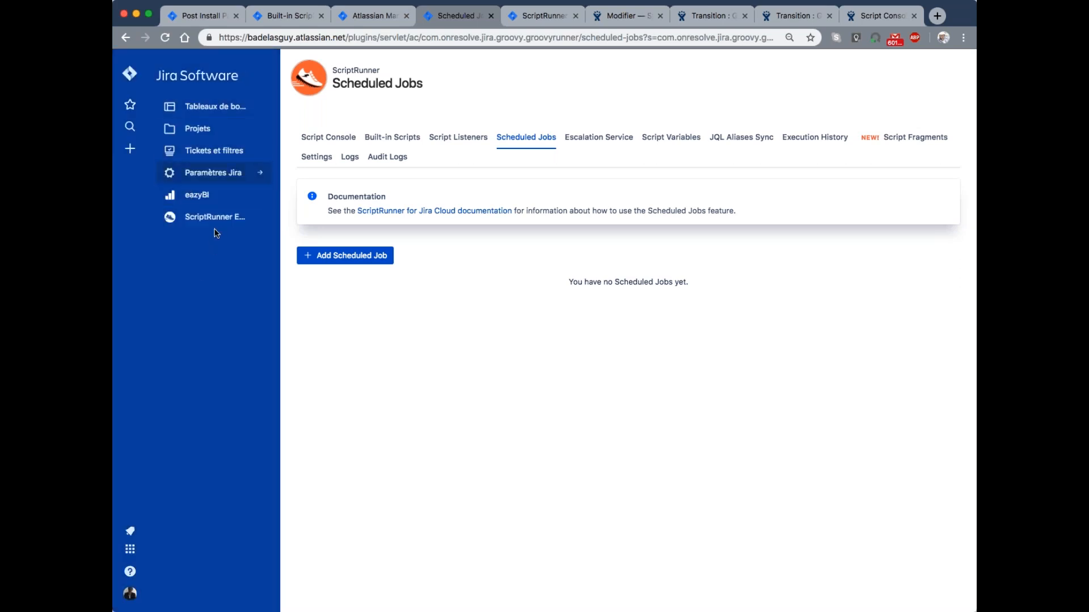
click(258, 174)
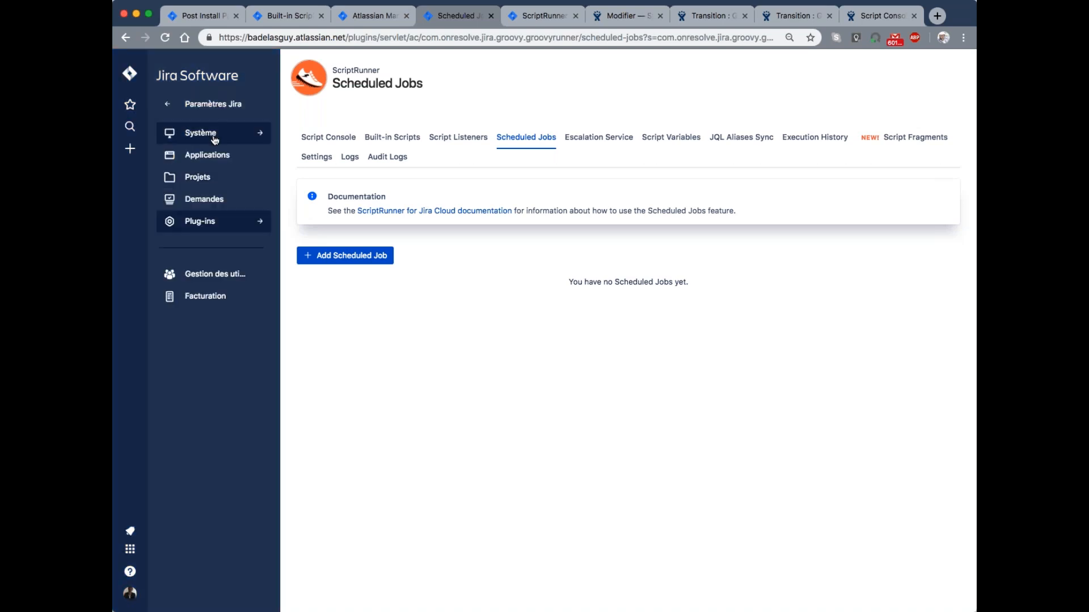
click(210, 223)
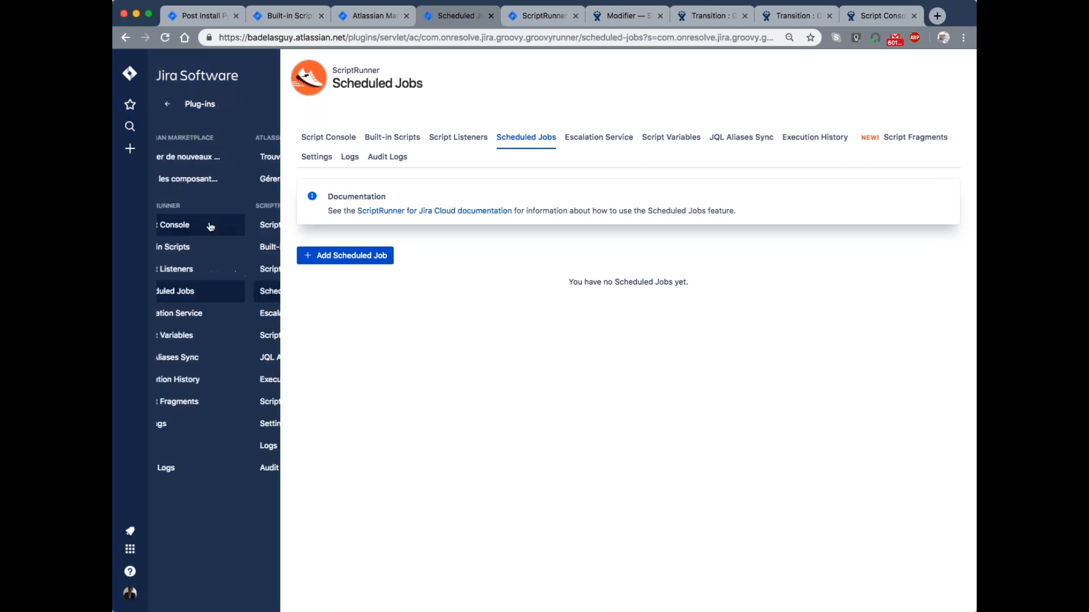
click(168, 104)
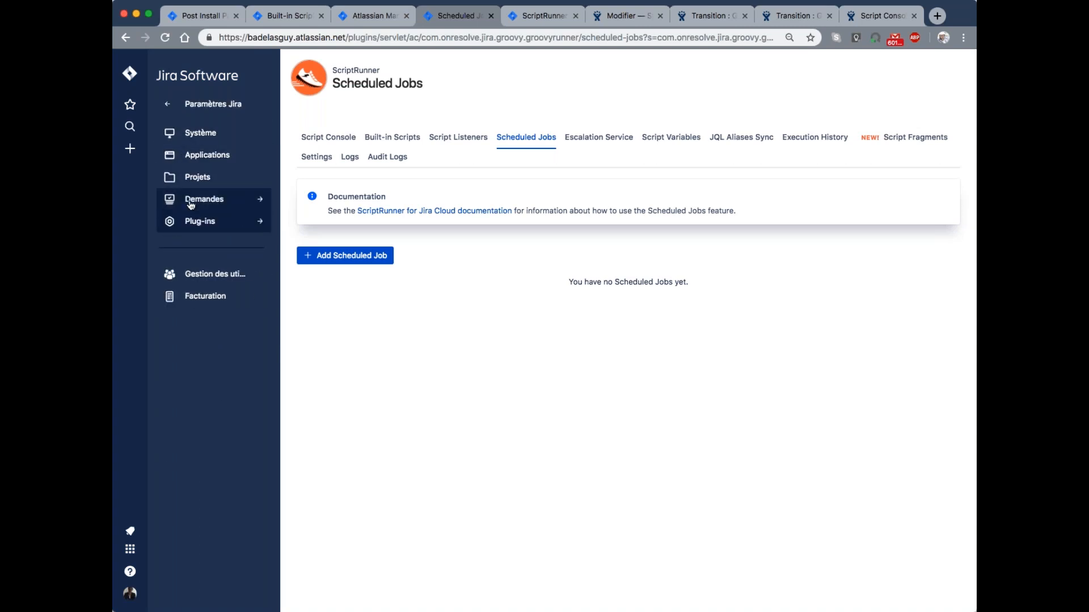
click(171, 104)
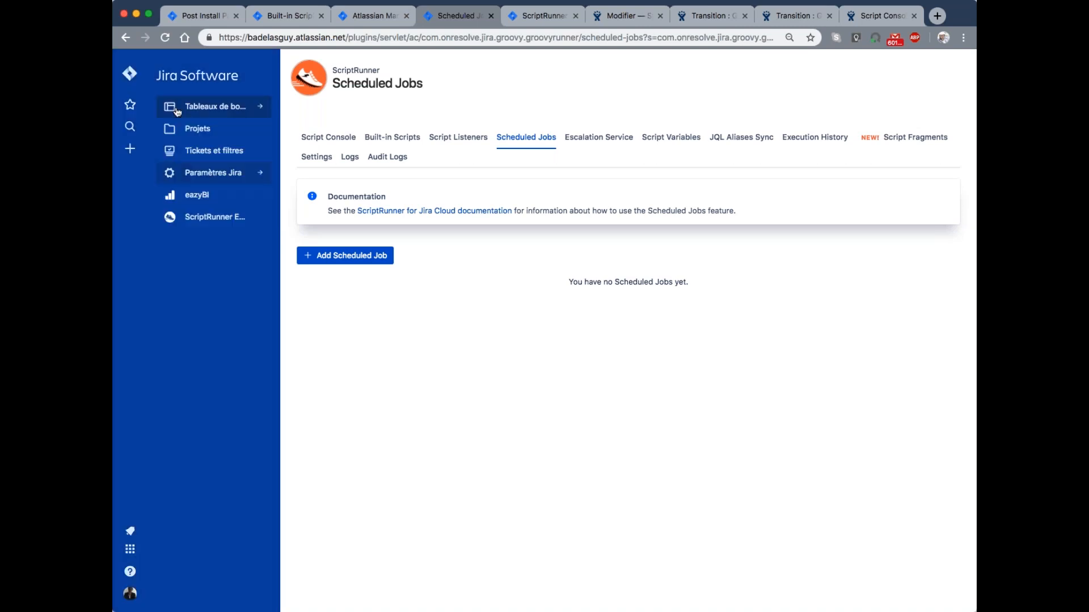
click(194, 218)
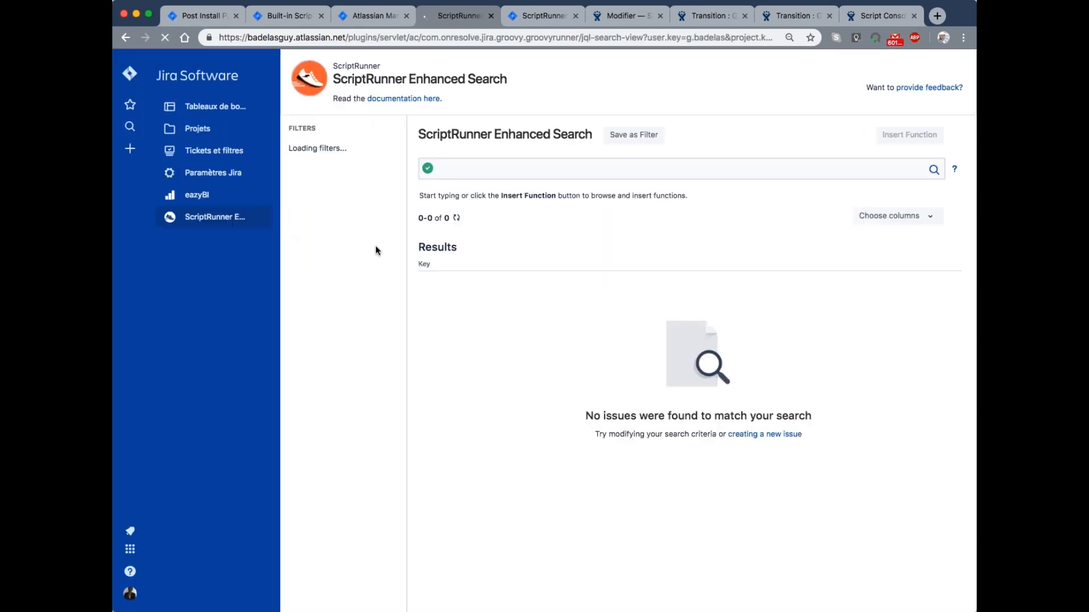
click(457, 169)
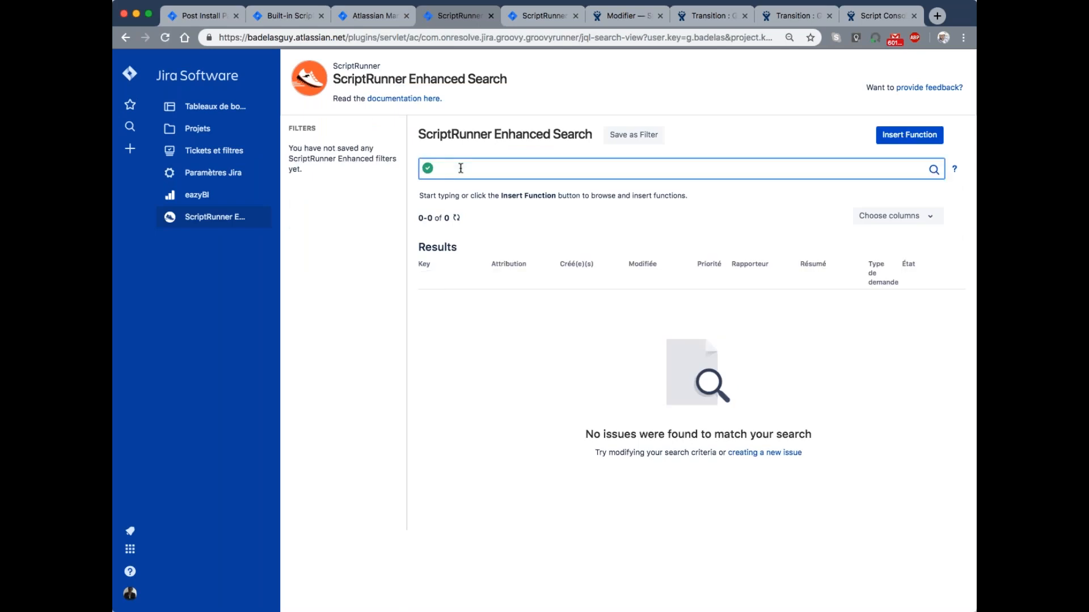
key(super+v)
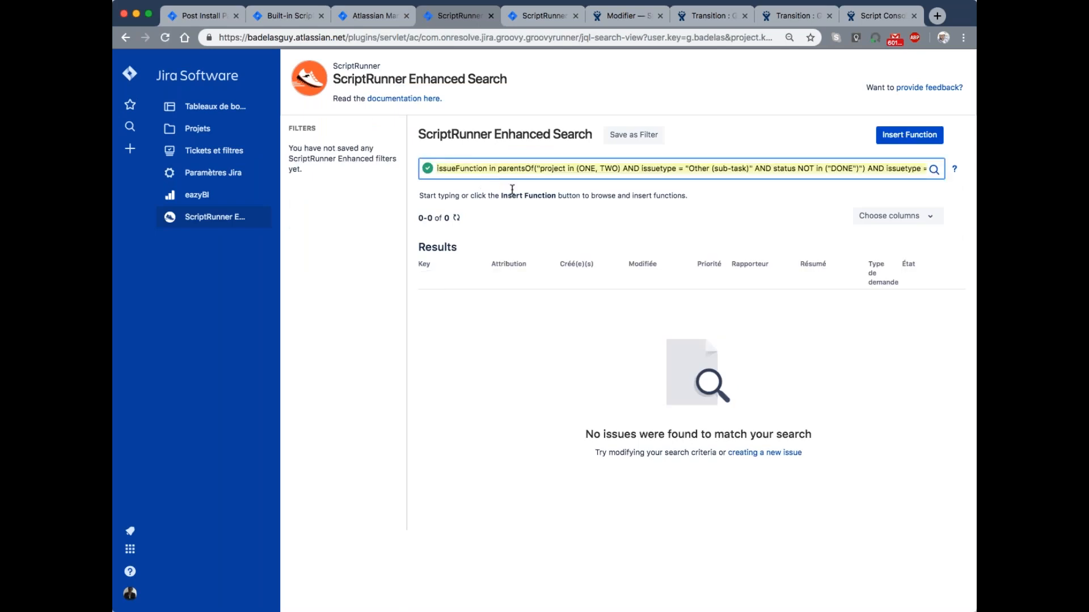
key(BackSpace)
click(729, 134)
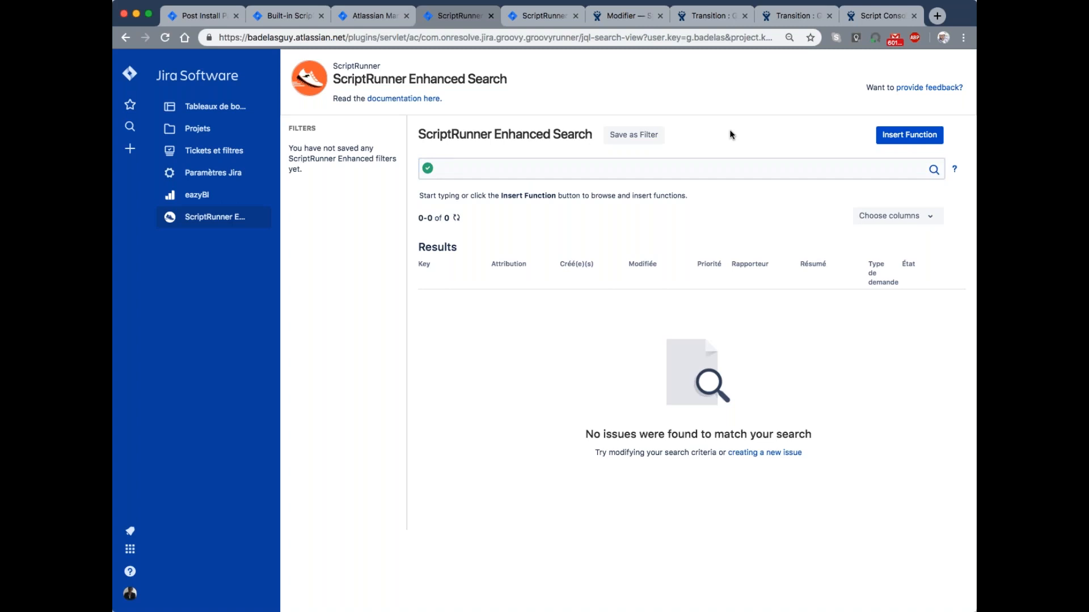
click(595, 169)
click(732, 135)
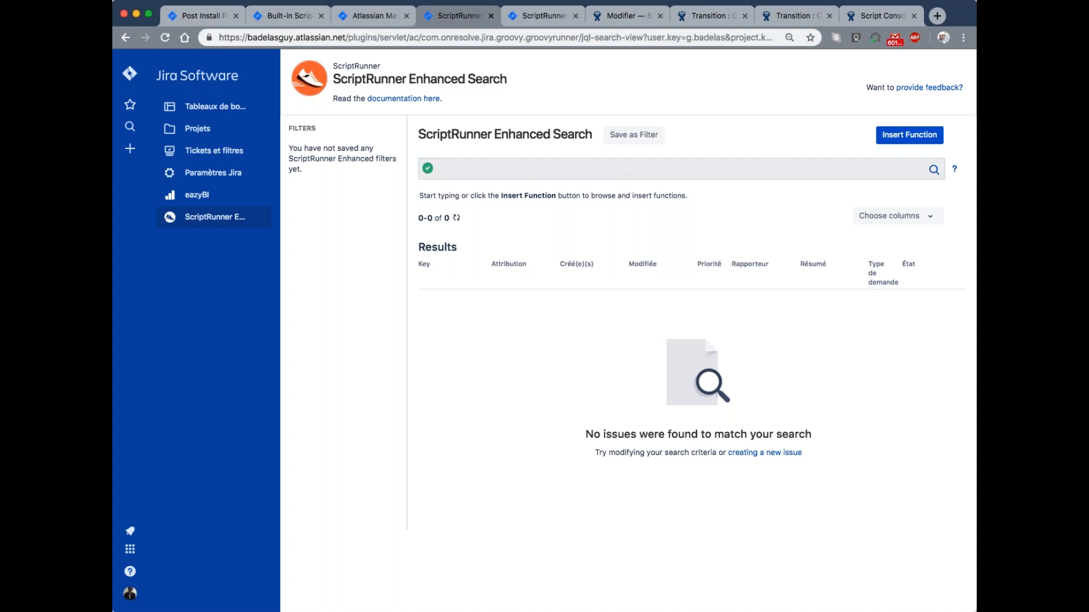
View the list of insertable JQL functions in Enhanced Search and close it without adding one
click(923, 134)
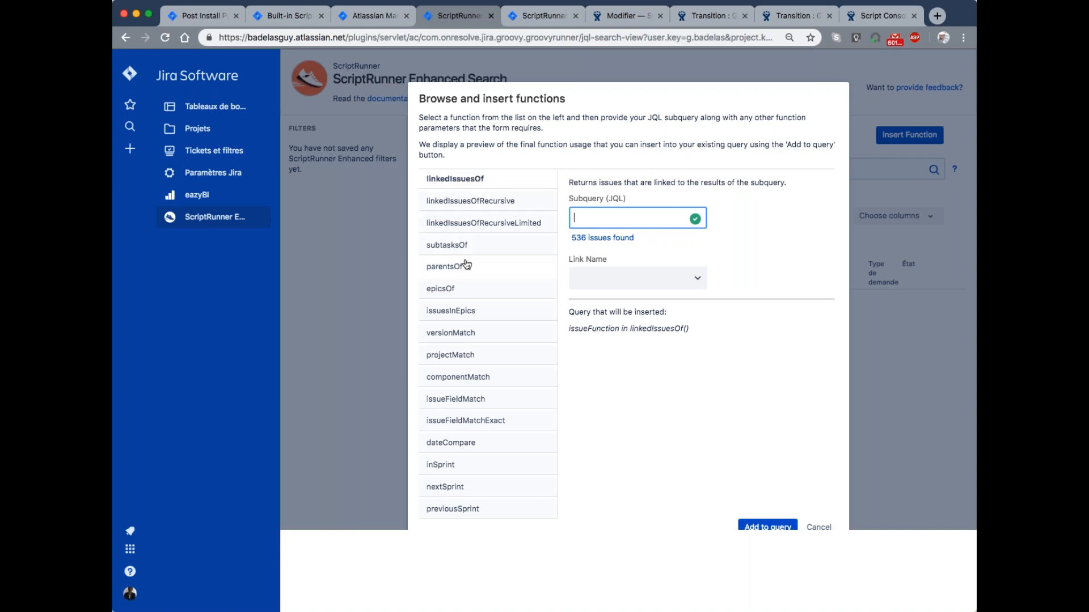
click(815, 527)
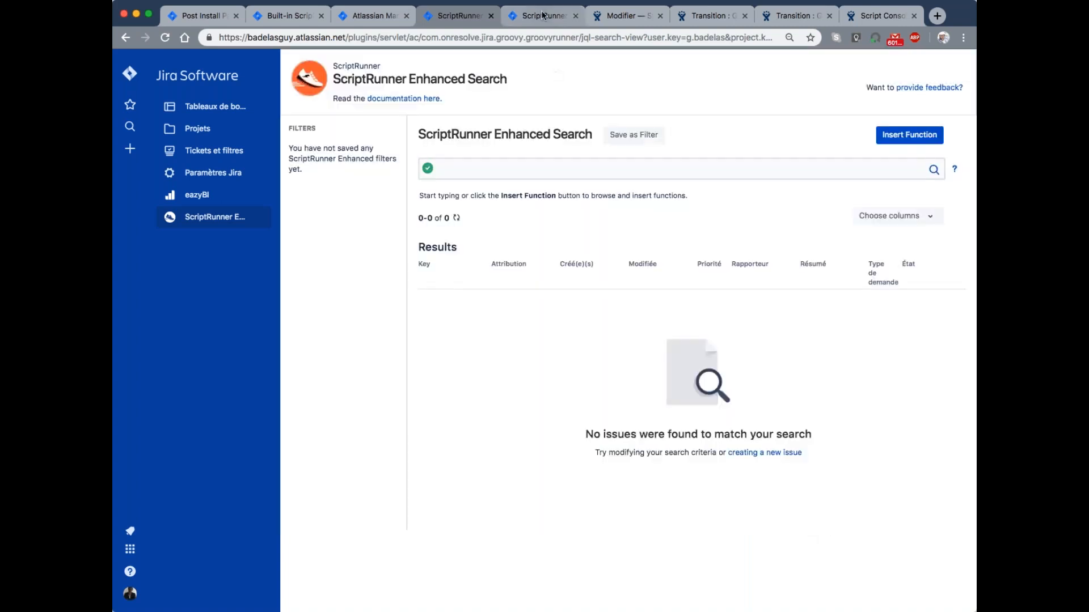
Examine the linkedIssuesOf query of the GetAllBuglinkedToUSForSprint25-ID-30 filter on the boycapel Jira site
click(543, 15)
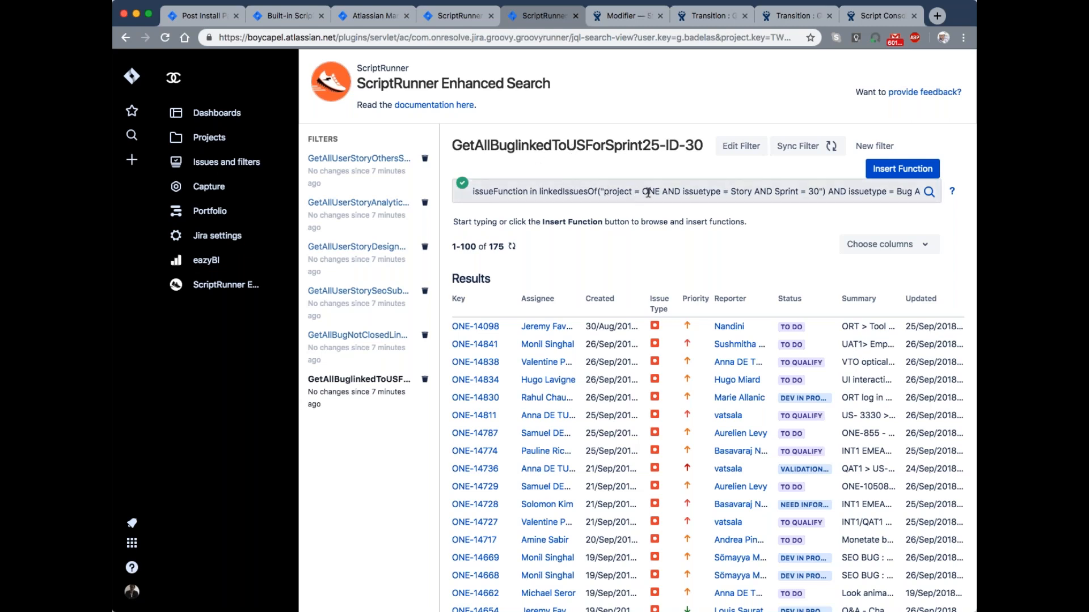
click(672, 191)
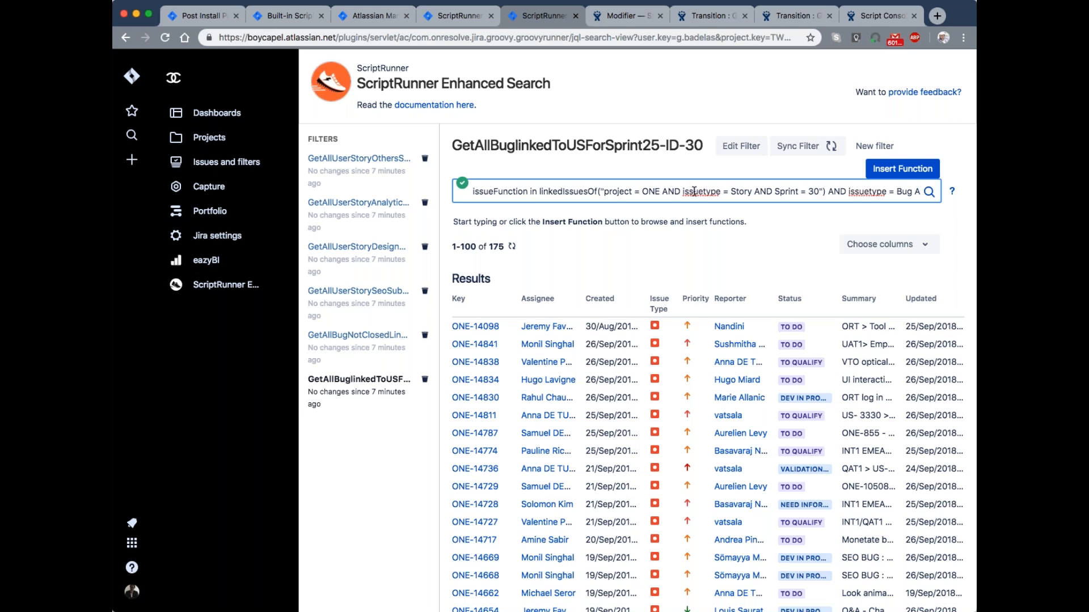
key(Right)
key(Right)
key(Right)
key(Right)
key(Right)
key(Right)
Go through the saved Others, Analytics and Design subtask filters, and examine the query of GetAllUserStoryDesignSubtaskNeededNotDone
click(354, 172)
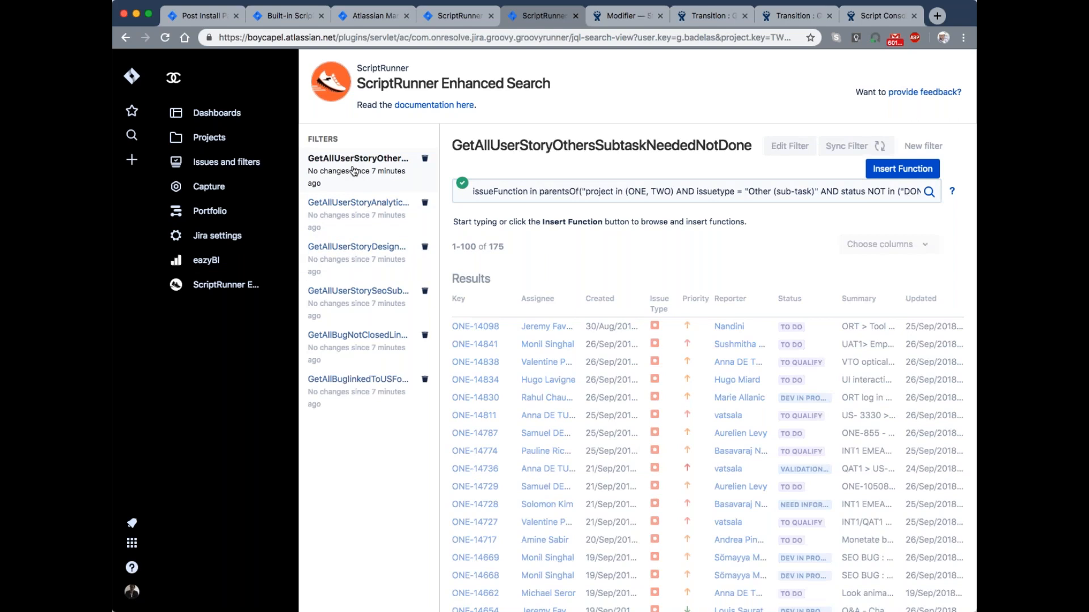
click(354, 210)
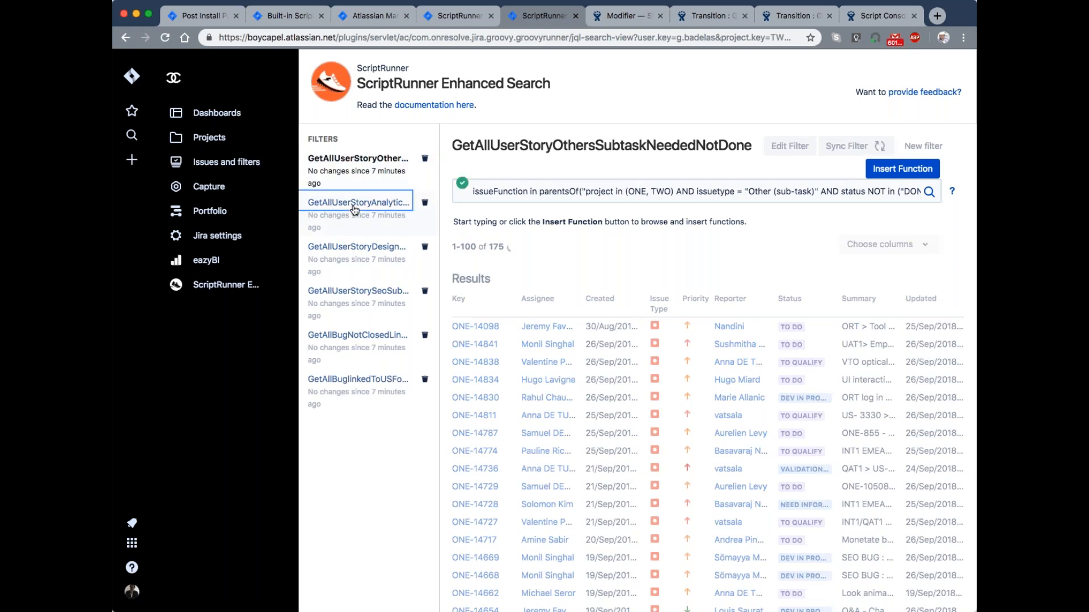
click(348, 250)
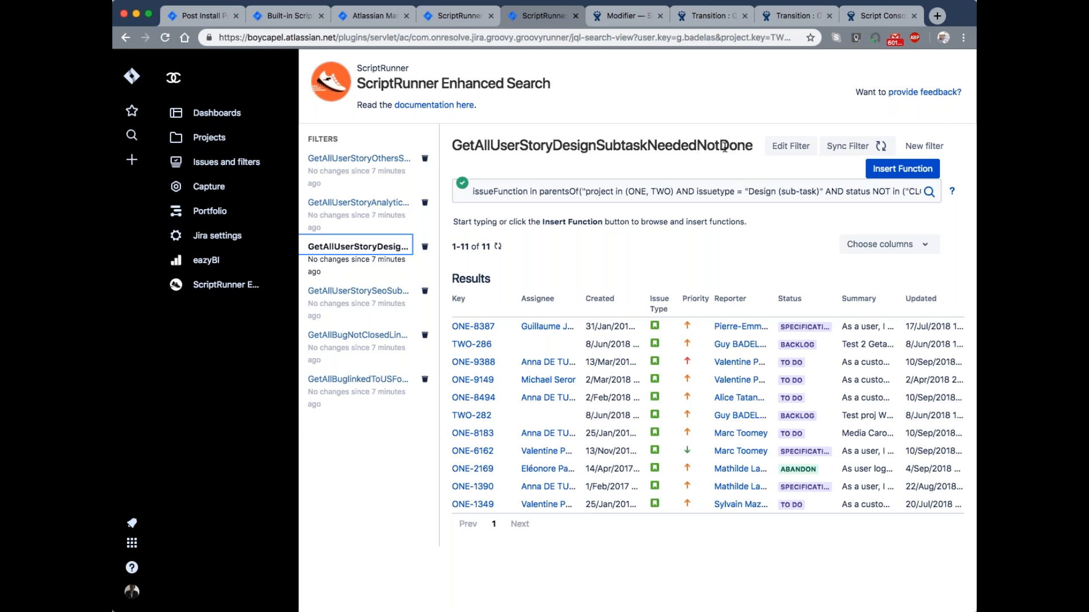
click(673, 191)
key(BackSpace)
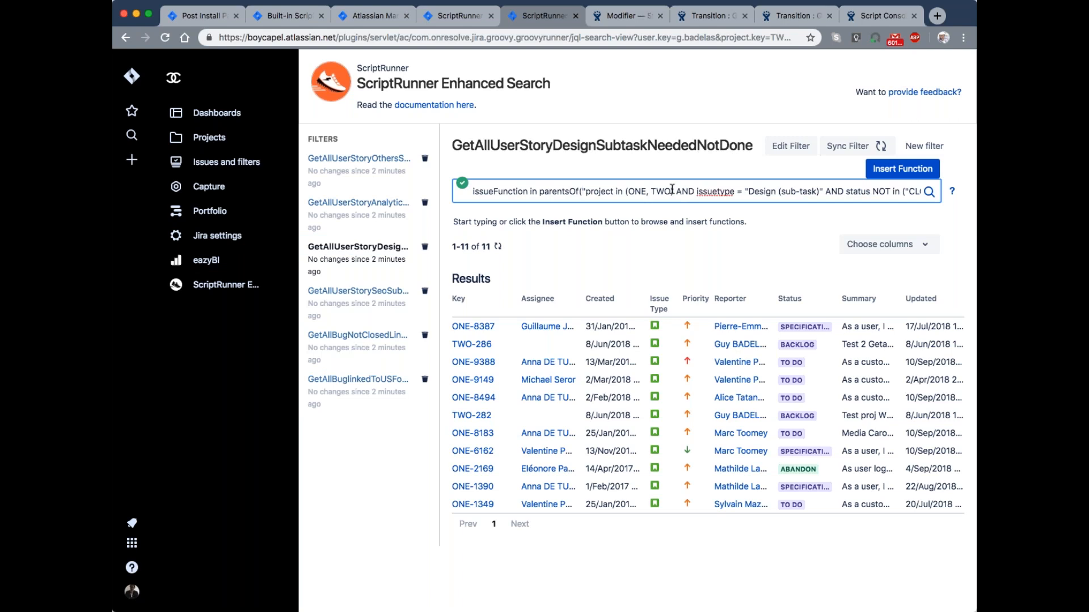
text())
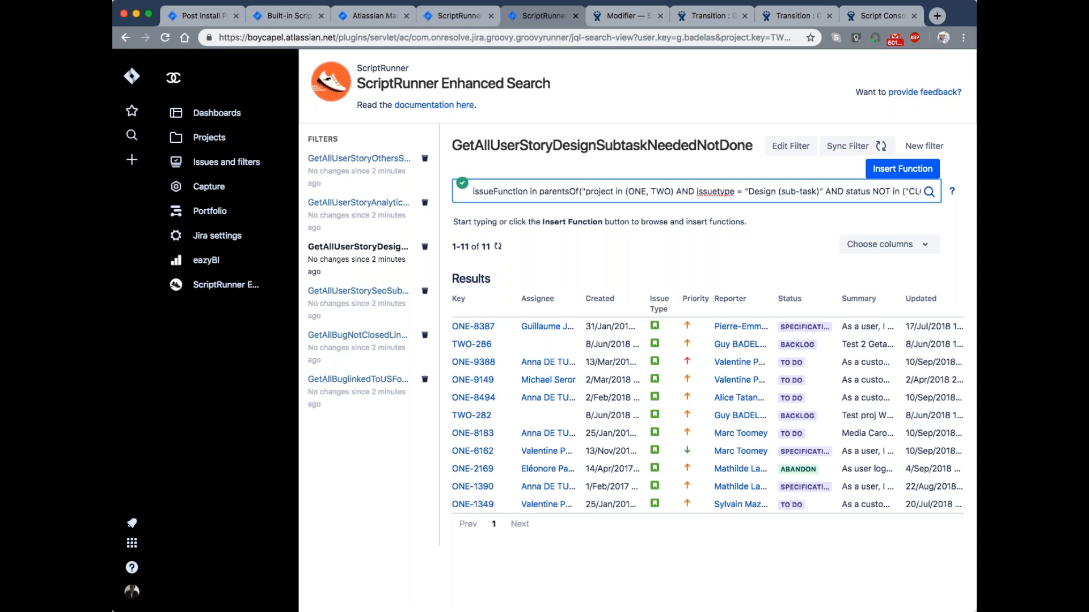
Choose the linkedIssuesOf function for insertion and enter the subquery "project in (ONE, TWO) AND issuetype = "SEO (sub-task)" AND status NOT in ("CLOSED")
click(902, 168)
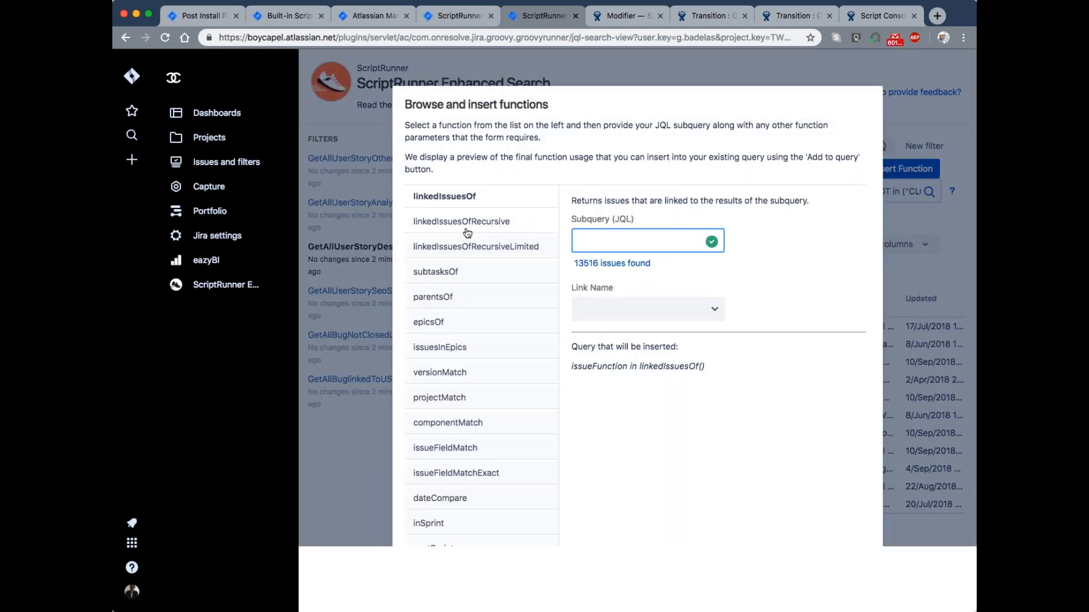
click(458, 197)
click(604, 243)
key(super+Tab)
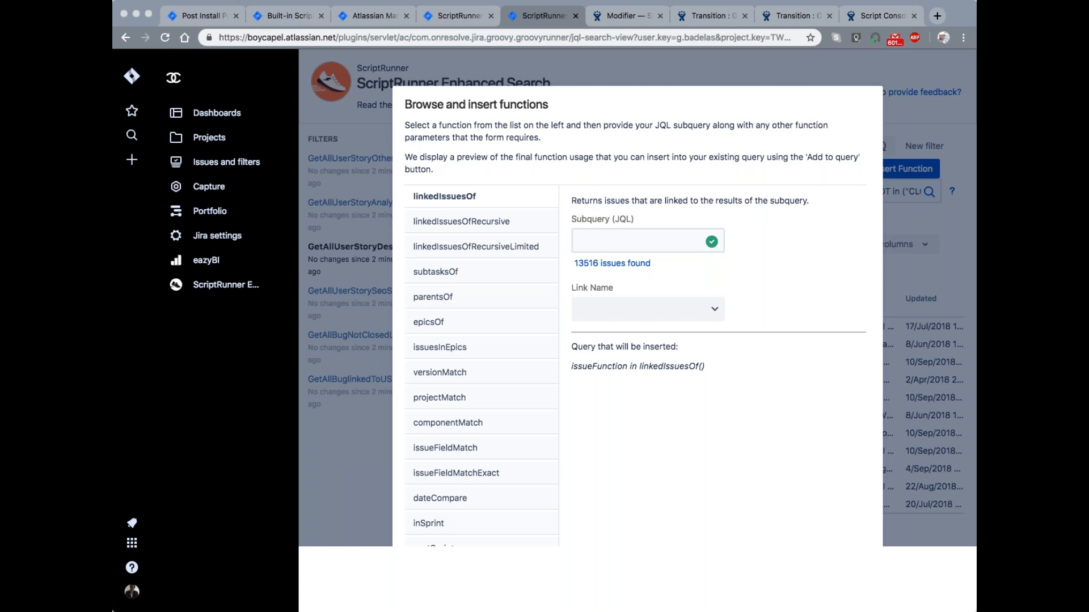
click(603, 245)
click(607, 243)
text("project in (ONE, TWO) AND issuetype = "SEO (sub-task)" AND status NOT in ("CLOSED"))
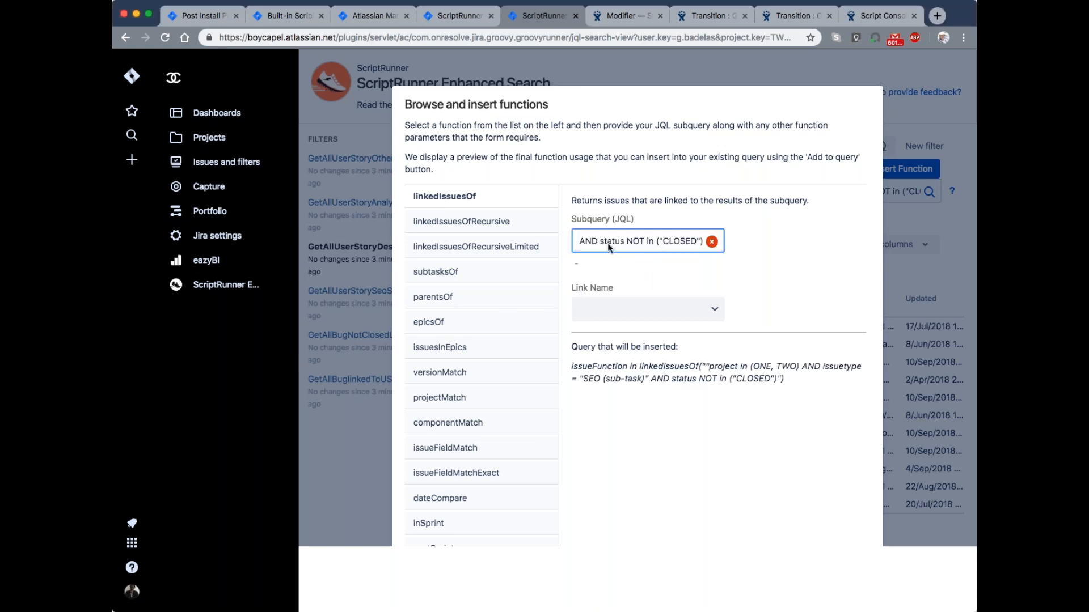
Clear the whole subquery of the linkedIssuesOf function and close the function browser without inserting anything
key(BackSpace)
key(BackSpace)
key(BackSpace)
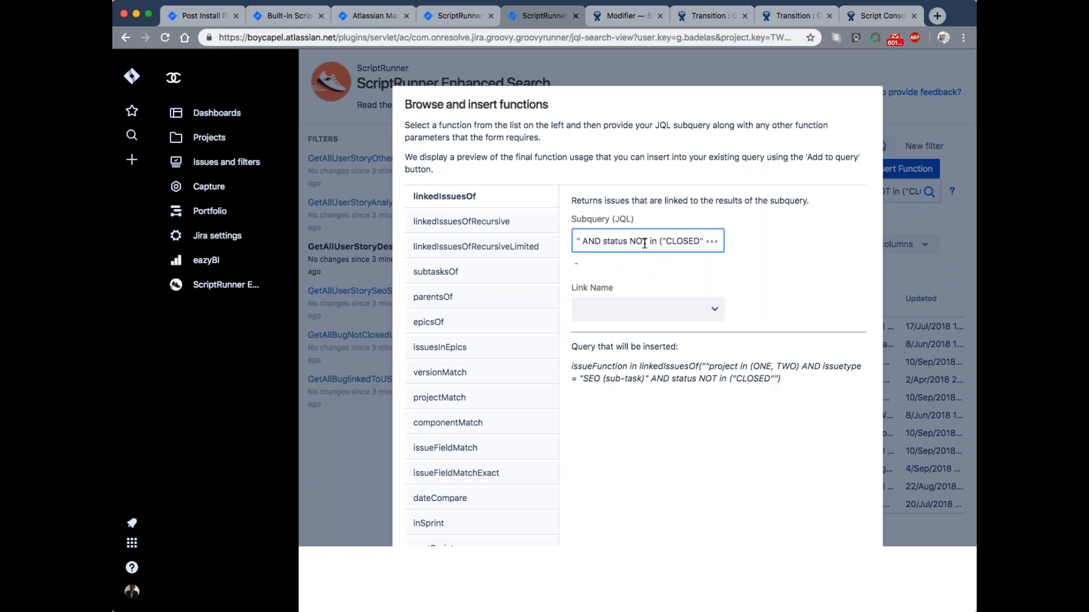
key(BackSpace)
key(BackSpace)
key(BackSpace)
key(BackSpace)
key(BackSpace)
key(BackSpace)
key(BackSpace)
key(BackSpace)
key(BackSpace)
key(BackSpace)
key(BackSpace)
key(BackSpace)
key(BackSpace)
key(BackSpace)
key(BackSpace)
key(BackSpace)
key(BackSpace)
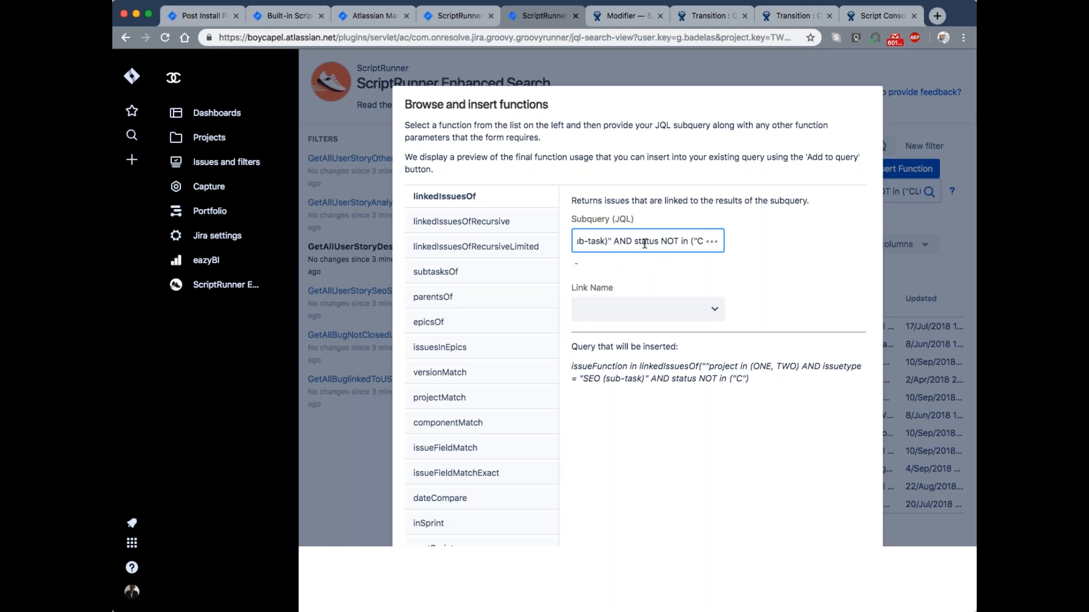
key(BackSpace)
key(BackSpace)
key(BackSpace)
key(BackSpace)
key(BackSpace)
key(BackSpace)
key(BackSpace)
key(BackSpace)
key(BackSpace)
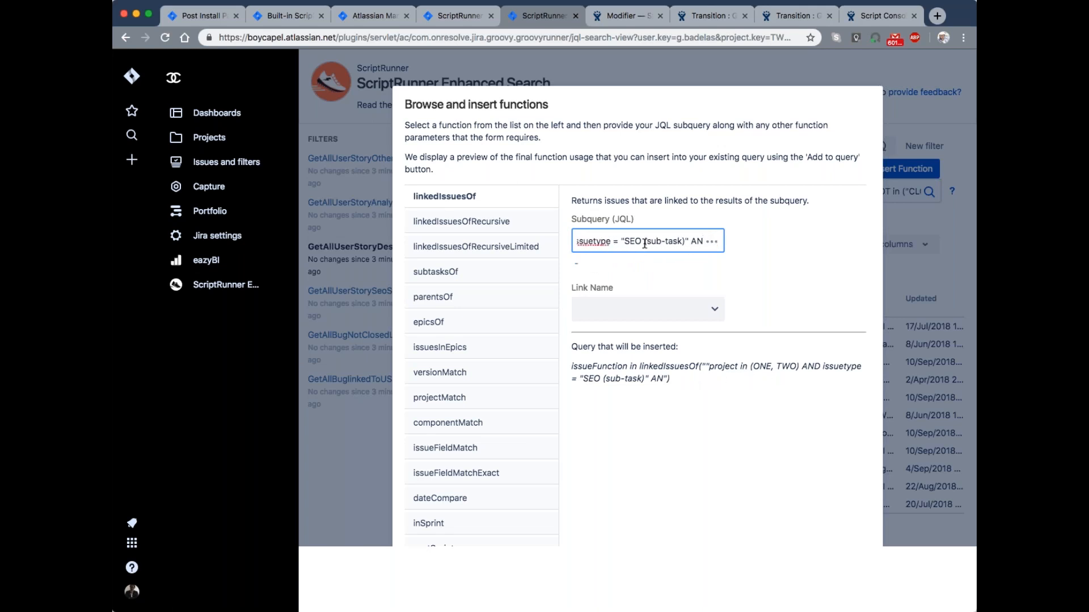
key(BackSpace)
key(BackSpace)
key(BackSpace)
key(BackSpace)
key(BackSpace)
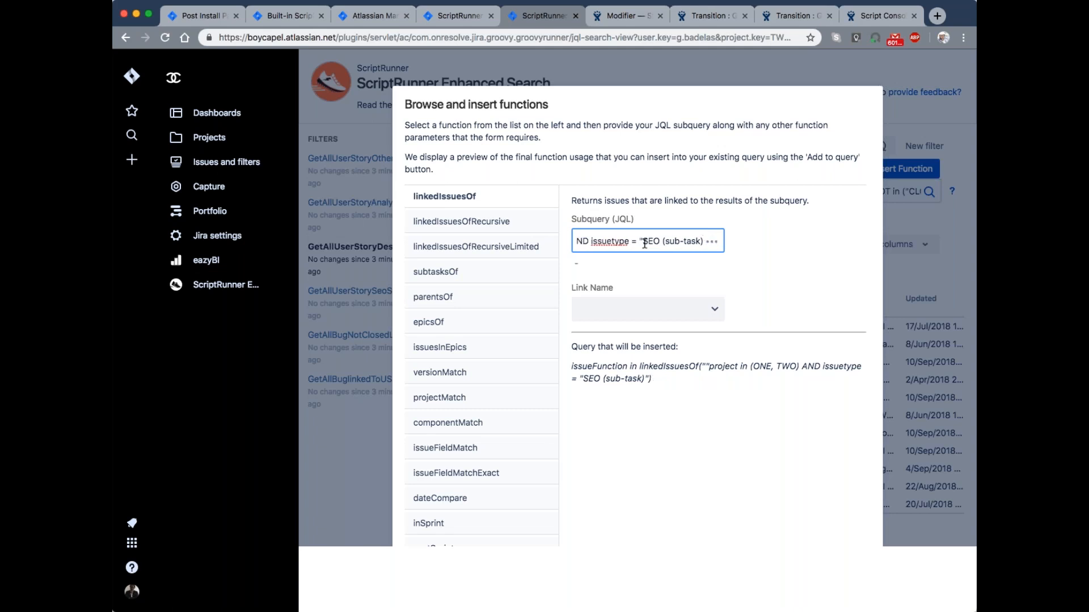
key(BackSpace)
key(BackSpace)
key(BackSpace)
key(BackSpace)
key(BackSpace)
key(BackSpace)
key(BackSpace)
key(BackSpace)
key(BackSpace)
key(BackSpace)
key(BackSpace)
key(BackSpace)
key(BackSpace)
key(BackSpace)
key(BackSpace)
key(BackSpace)
key(BackSpace)
key(BackSpace)
key(BackSpace)
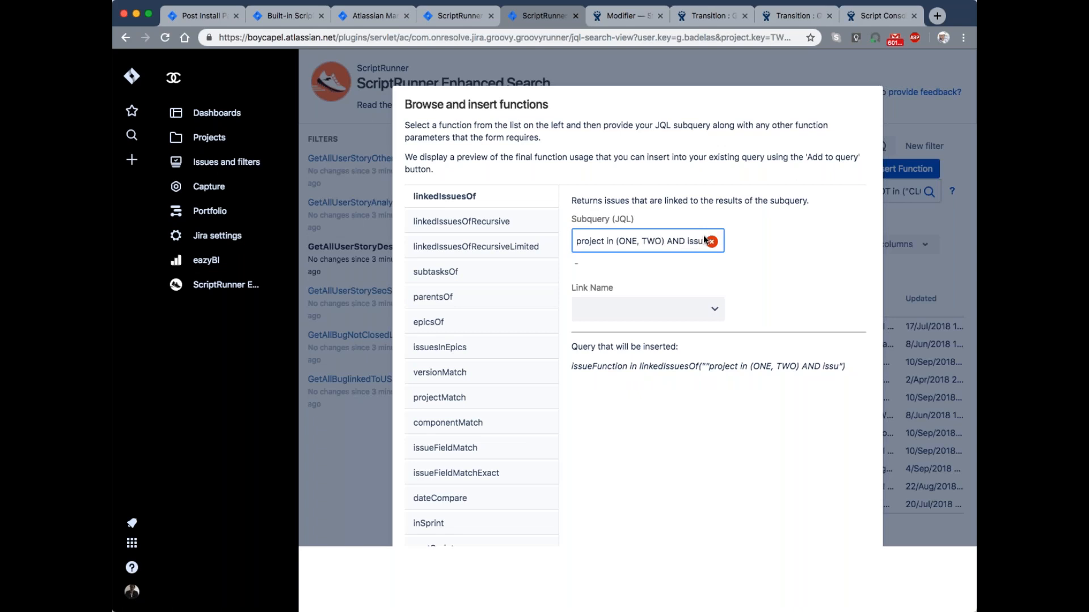
click(714, 242)
triple_click(698, 241)
key(BackSpace)
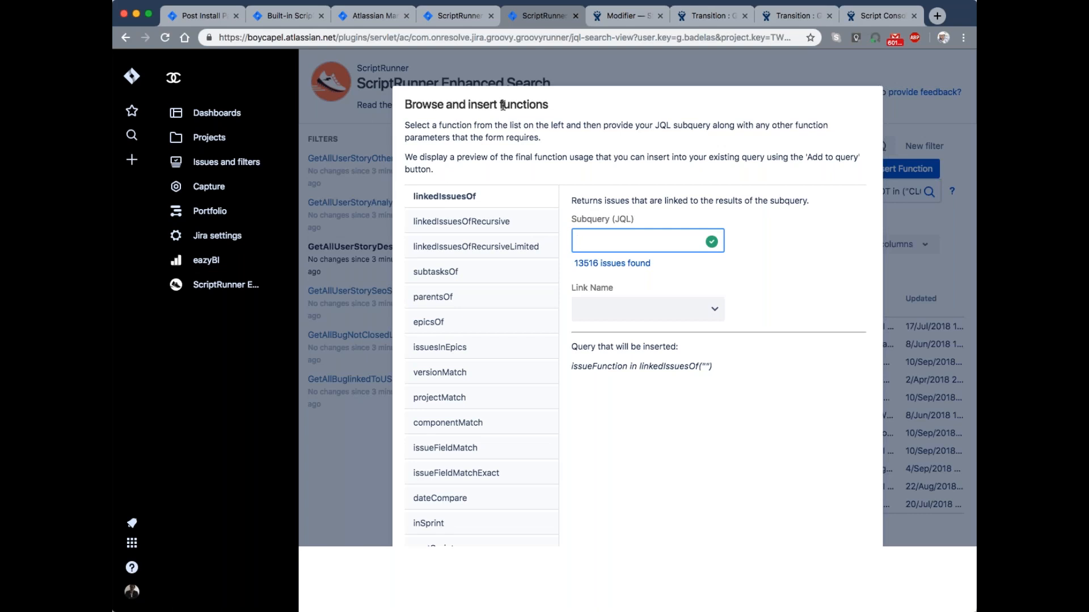
click(915, 277)
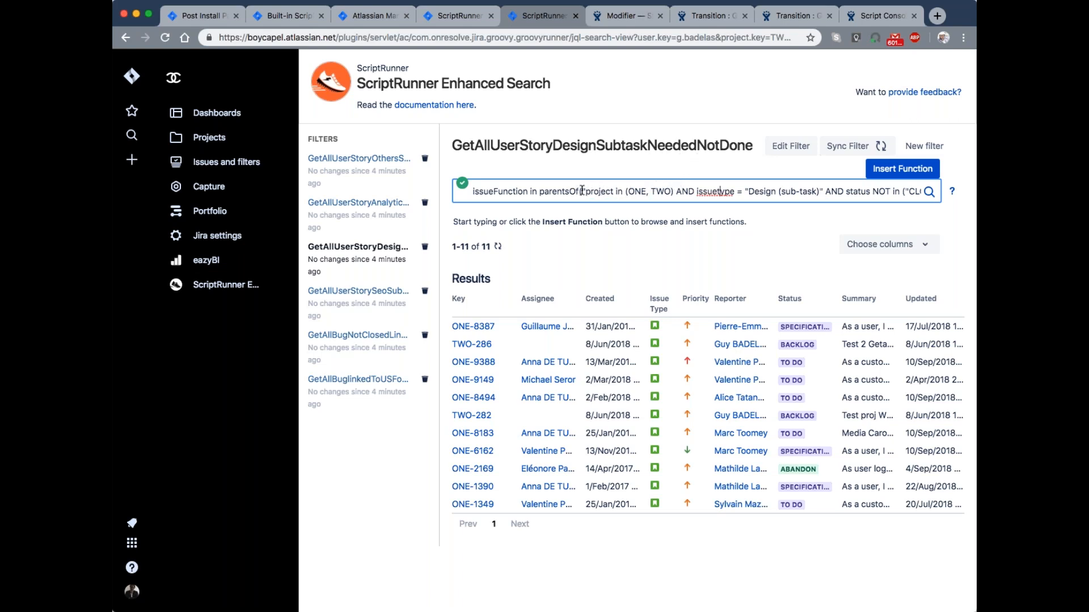
Browse the insertable functions, viewing linkedIssuesOfRecursive, subtasksOf, parentsOf and epicsOf, and close the list without adding one
click(902, 169)
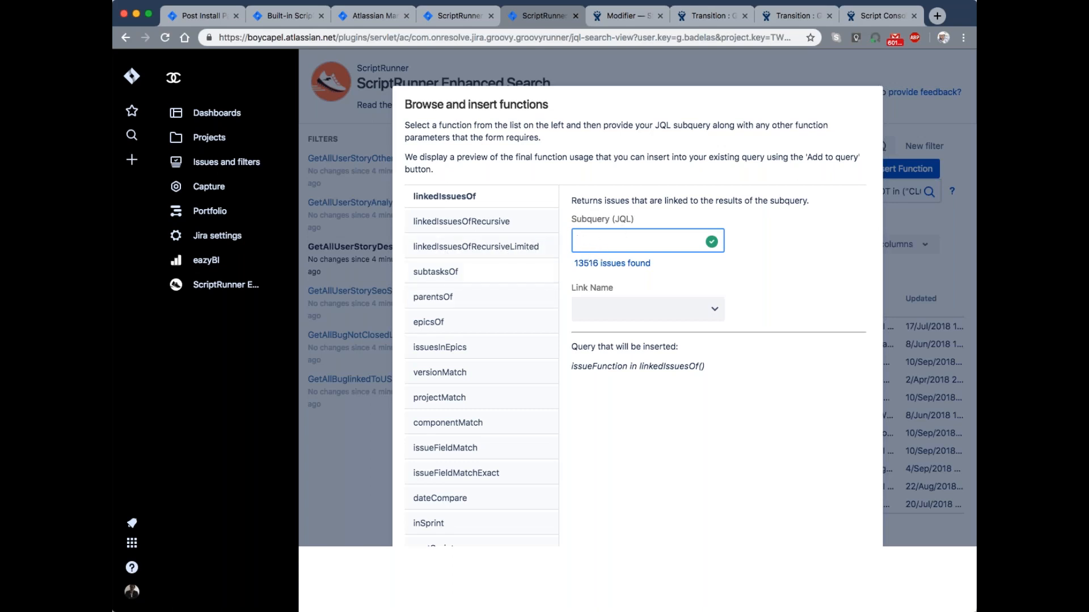
click(480, 220)
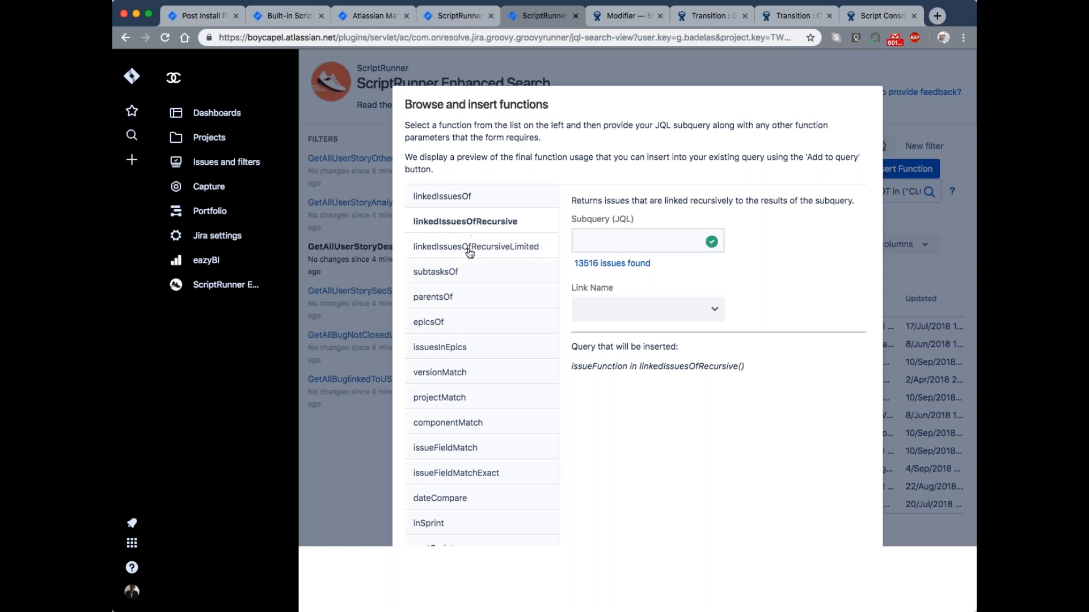
click(450, 273)
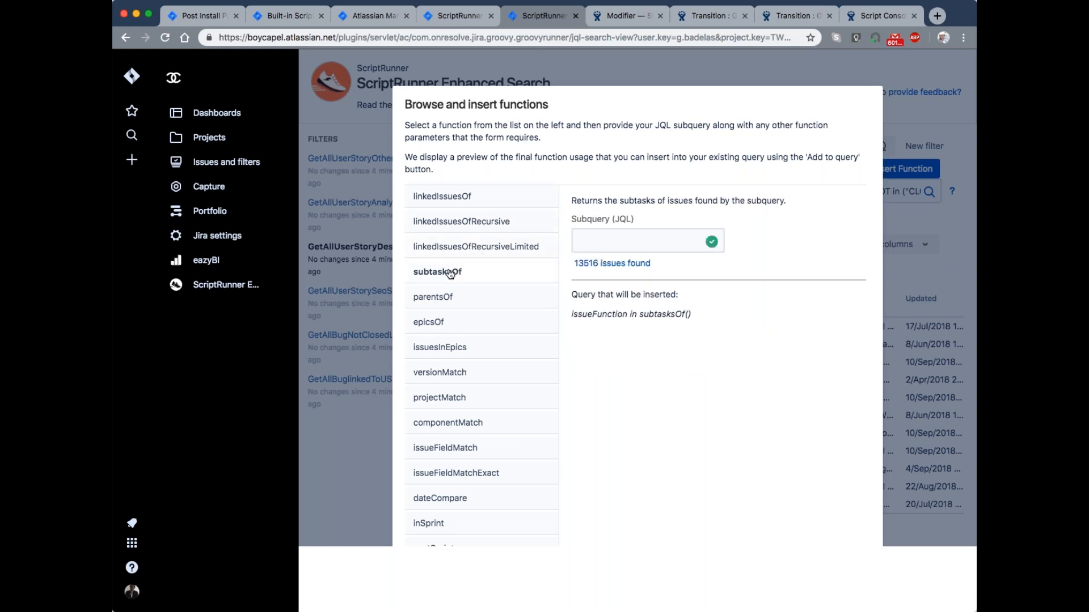
click(444, 296)
click(442, 328)
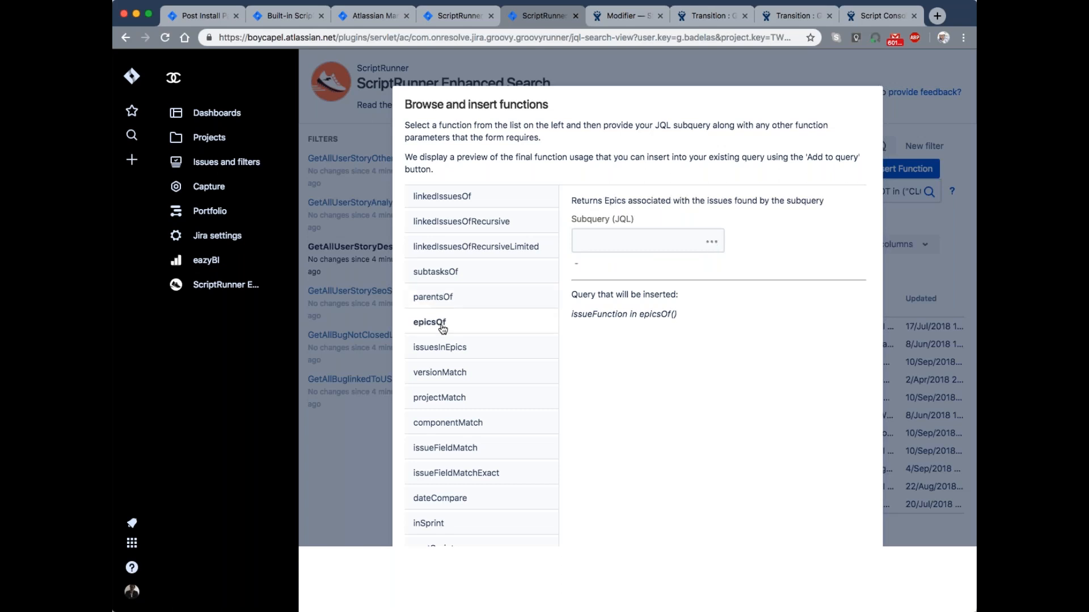
scroll(475, 419, down, 5)
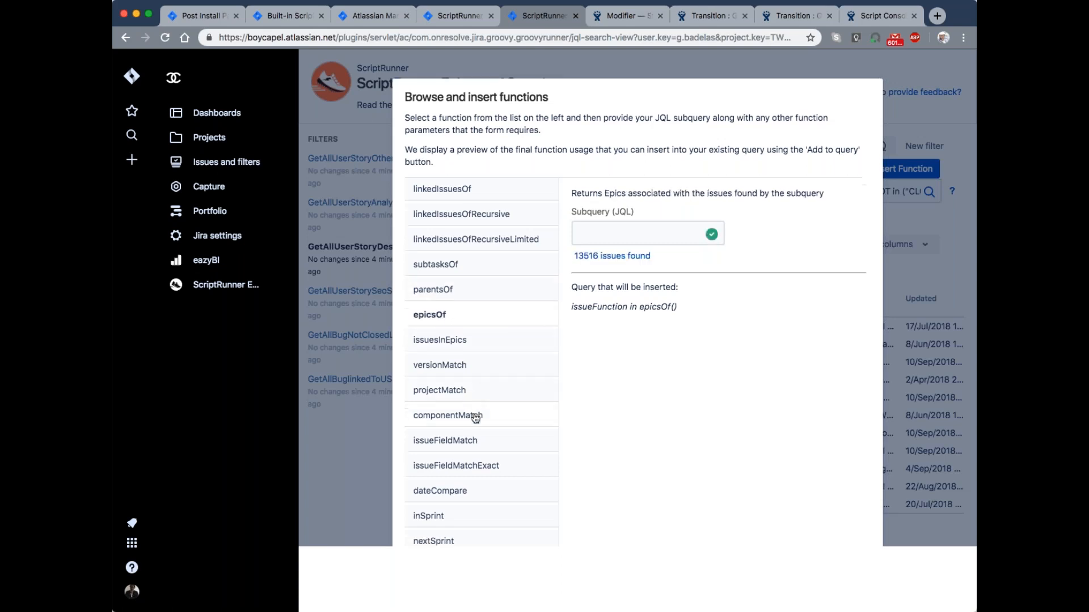
scroll(476, 417, up, 5)
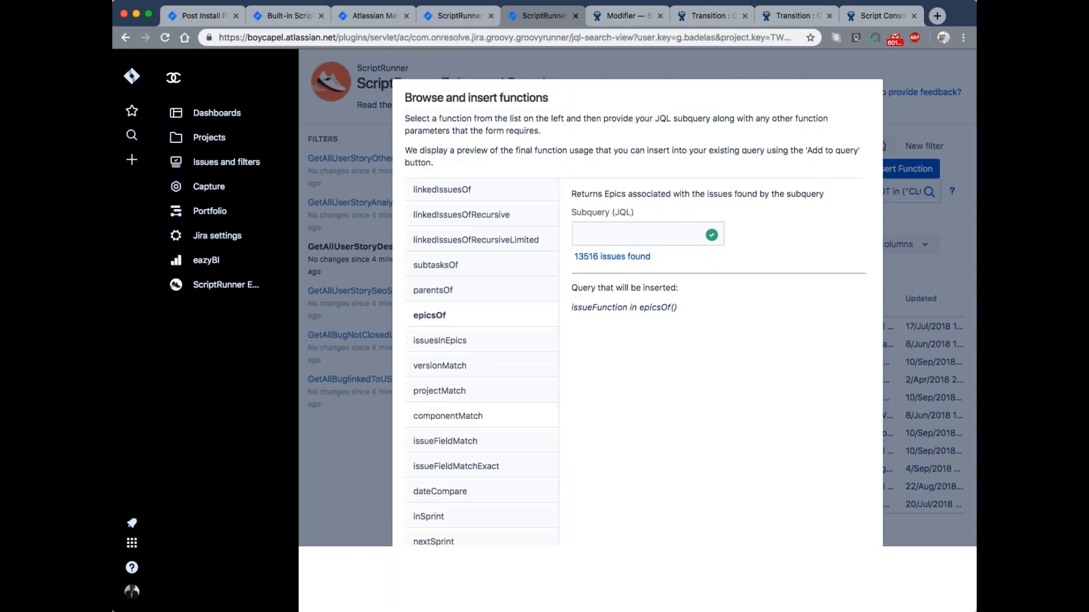
scroll(475, 295, down, 3)
scroll(637, 295, down, 1)
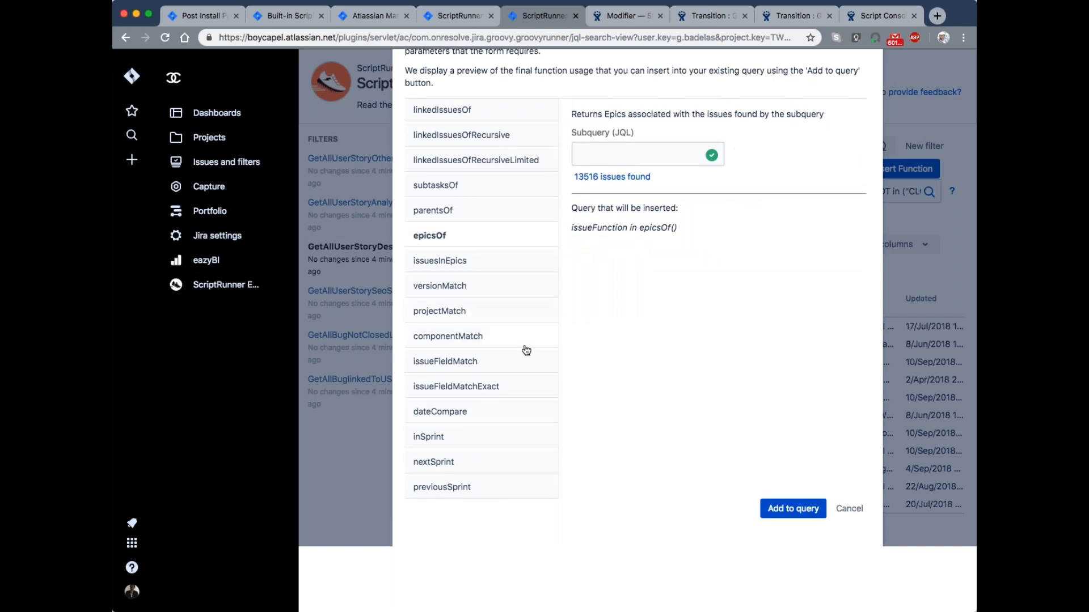
scroll(522, 350, down, 2)
scroll(522, 349, up, 5)
scroll(851, 469, down, 5)
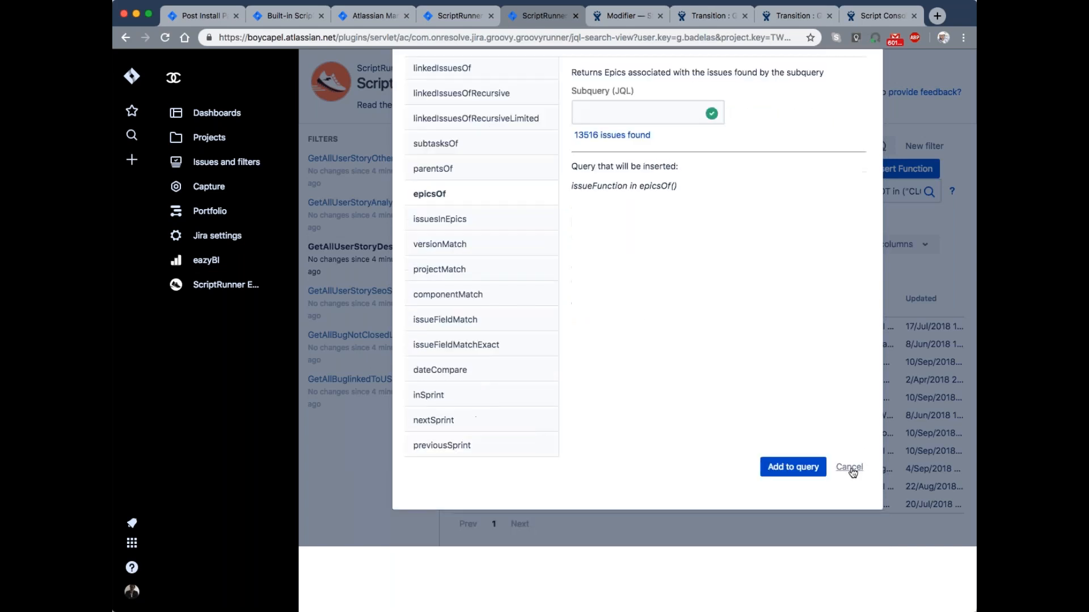
click(850, 469)
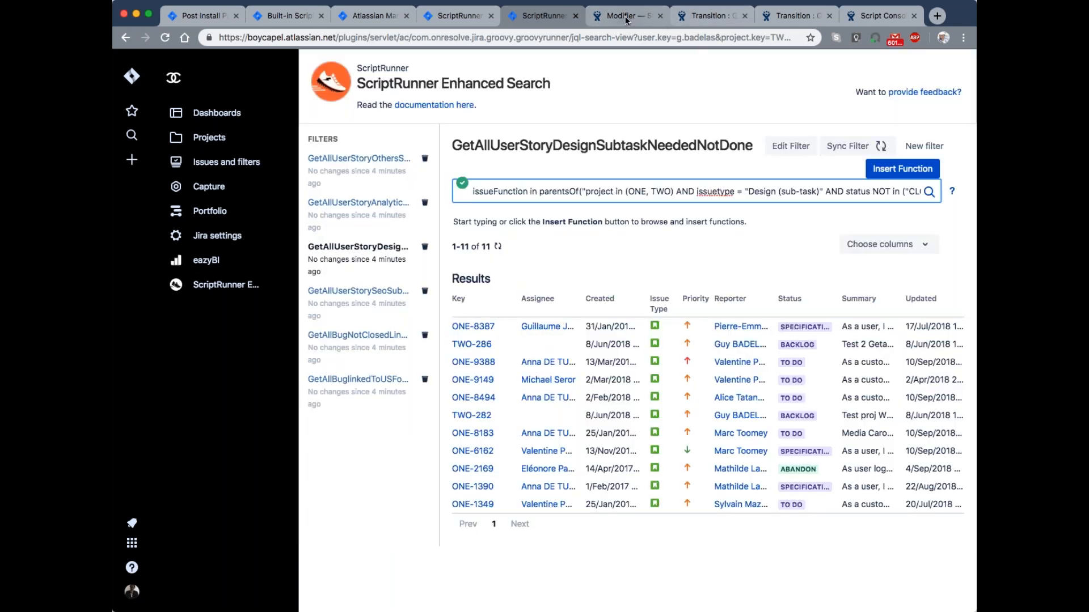
View the ScriptRunner Script Console on the jira-club.ovh server and return to the Project PROJFORMAT workflow draft
click(626, 17)
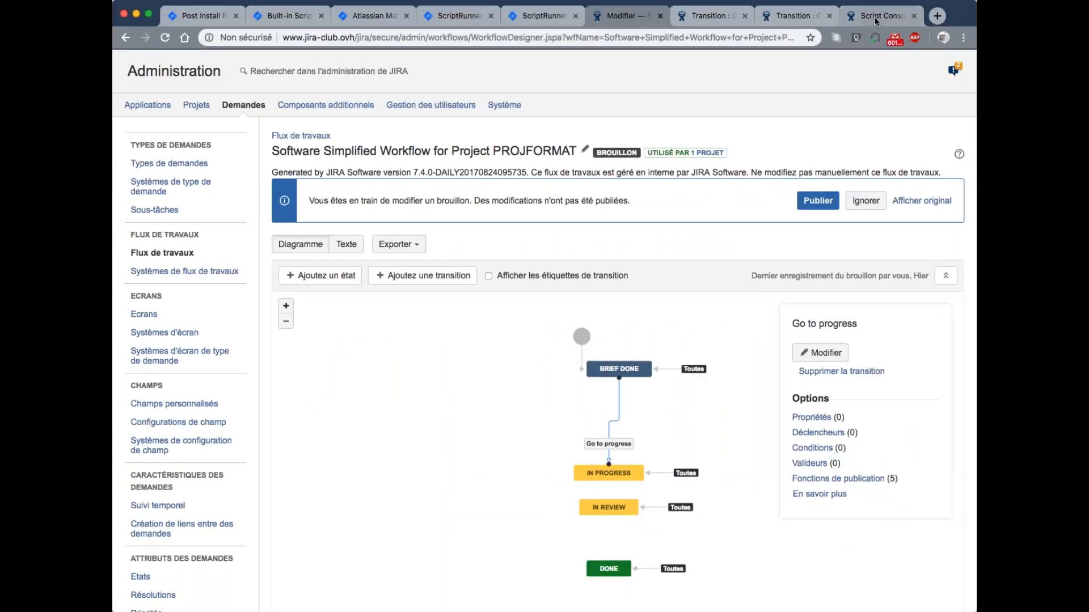
click(876, 21)
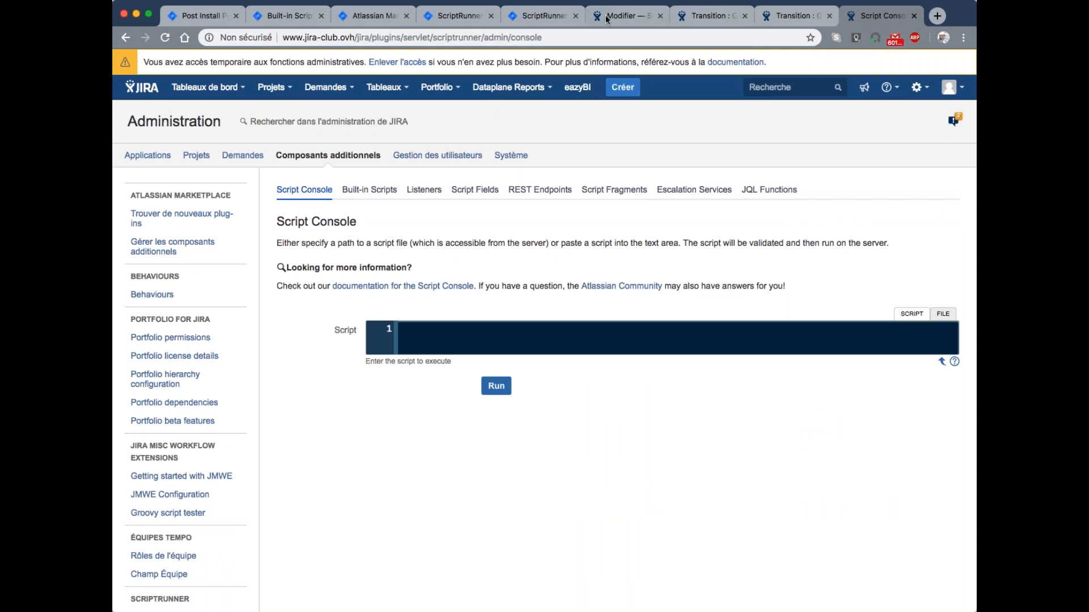
click(632, 20)
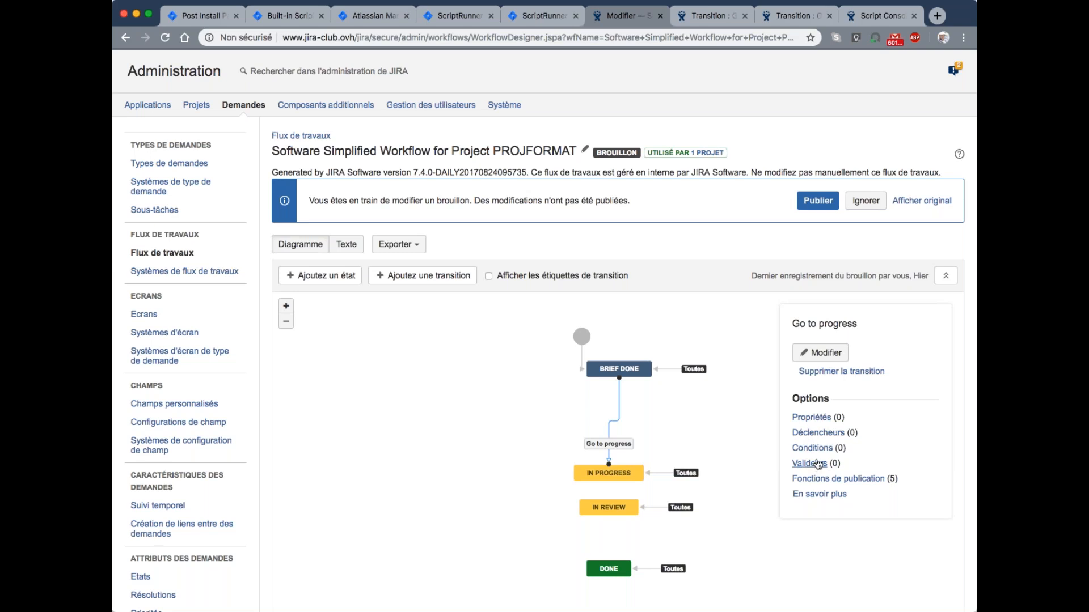
Open the post functions of the Go to progress transition, confirming administrator access with the account password
click(816, 480)
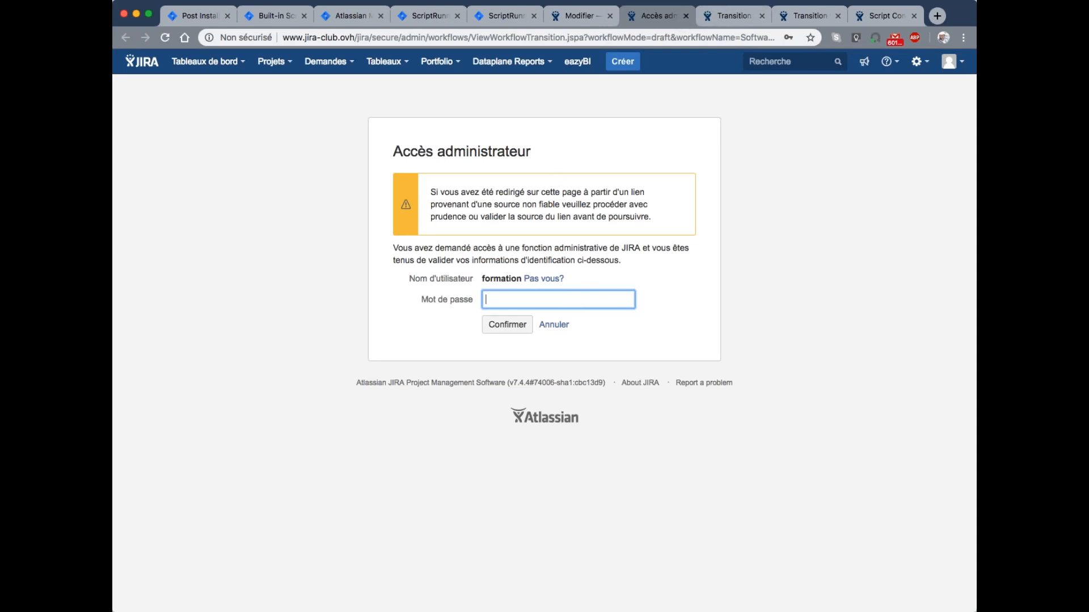
text(•••••••••)
click(496, 334)
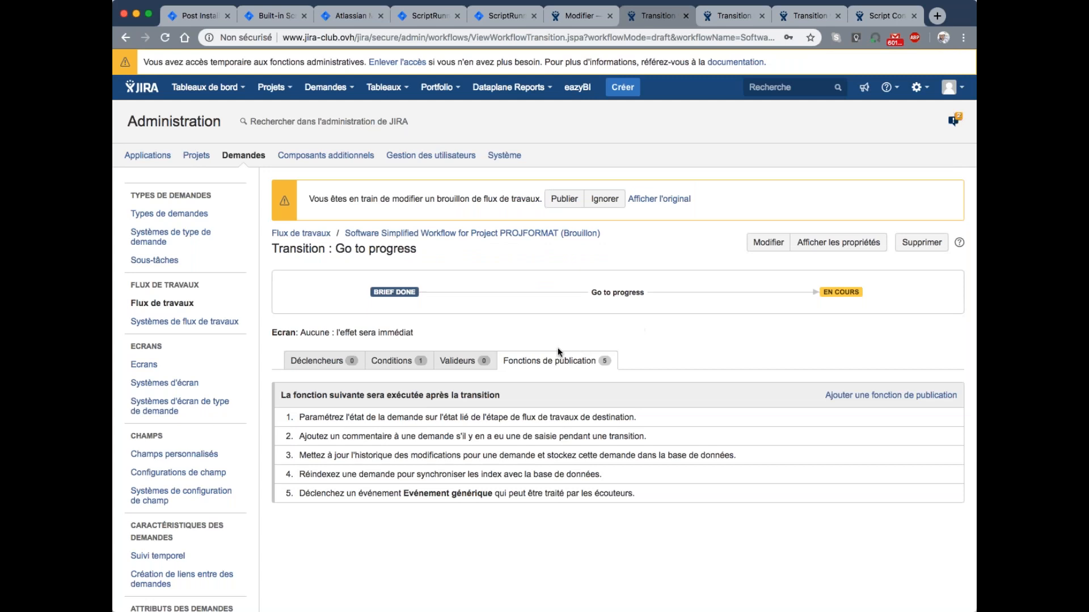
Examine the addable post functions and the Scripted (Groovy) operation on issue form, cancel it, and view the transition's validators
click(875, 397)
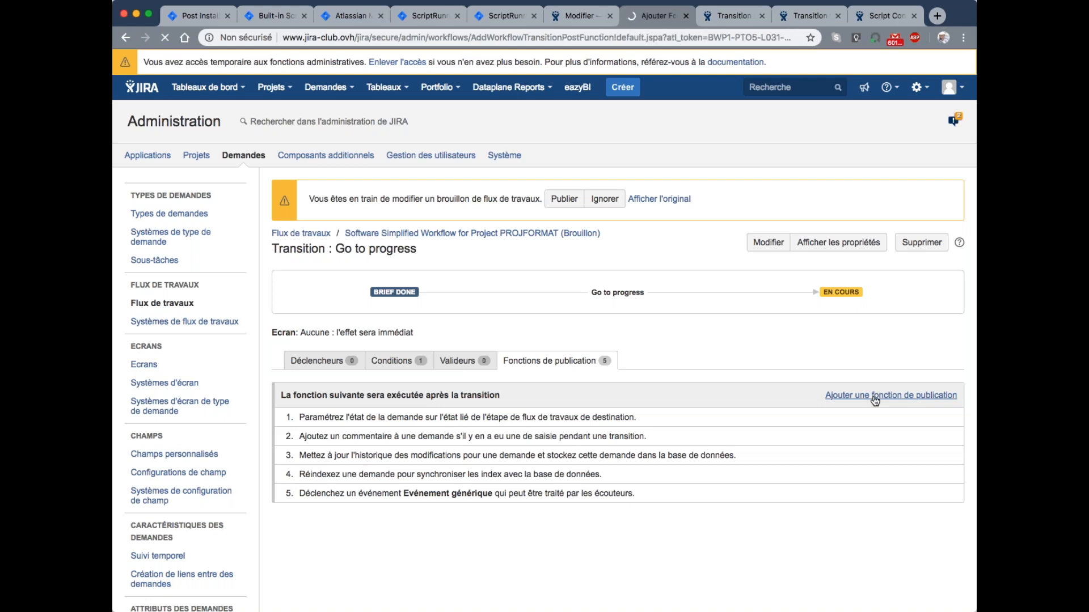
scroll(262, 386, down, 7)
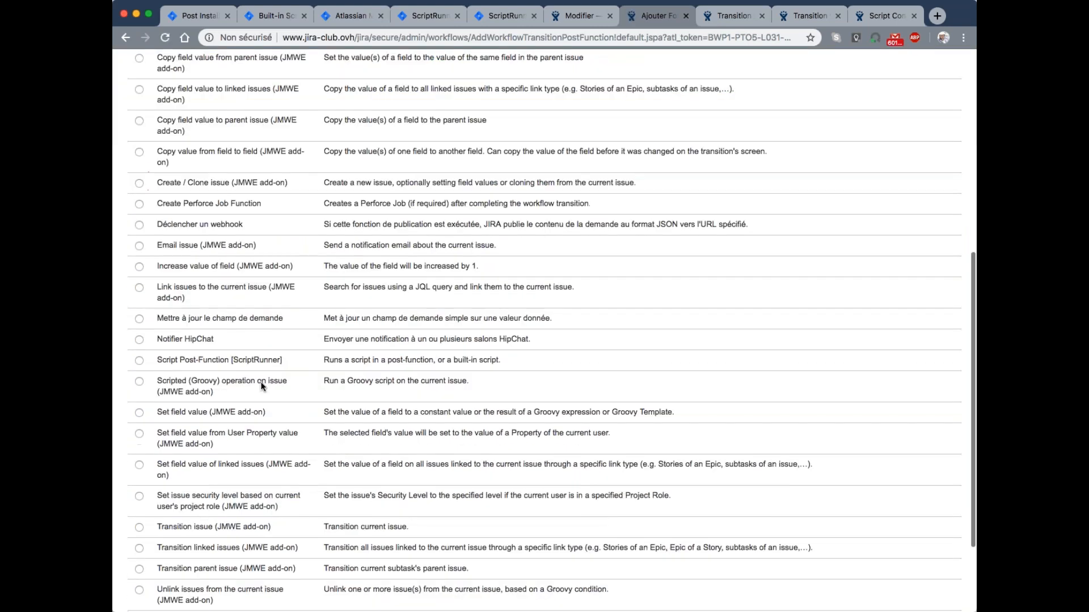
scroll(261, 387, down, 2)
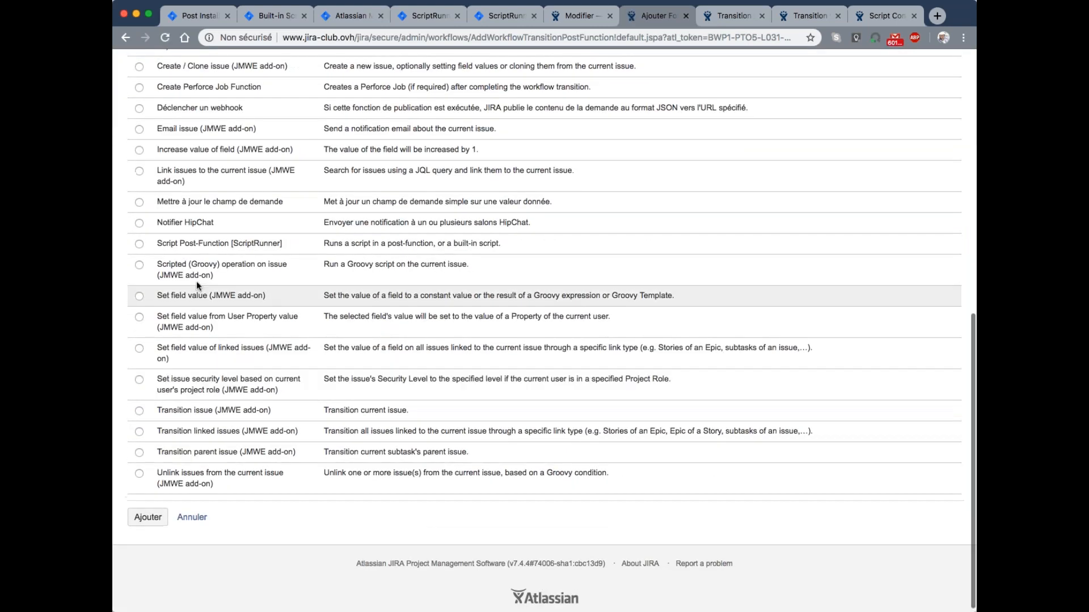
scroll(151, 296, up, 1)
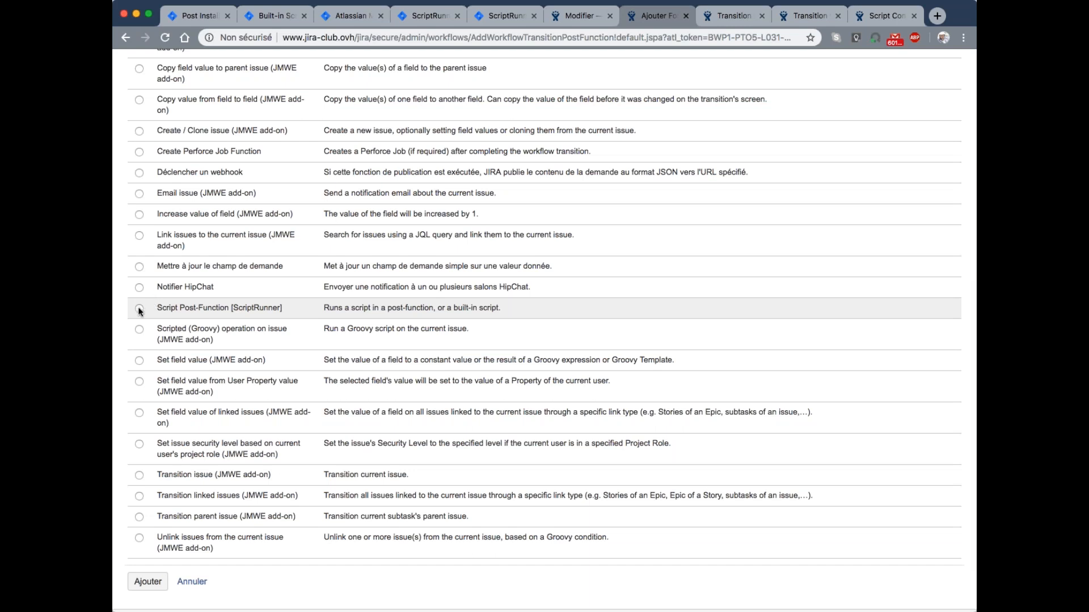
click(139, 309)
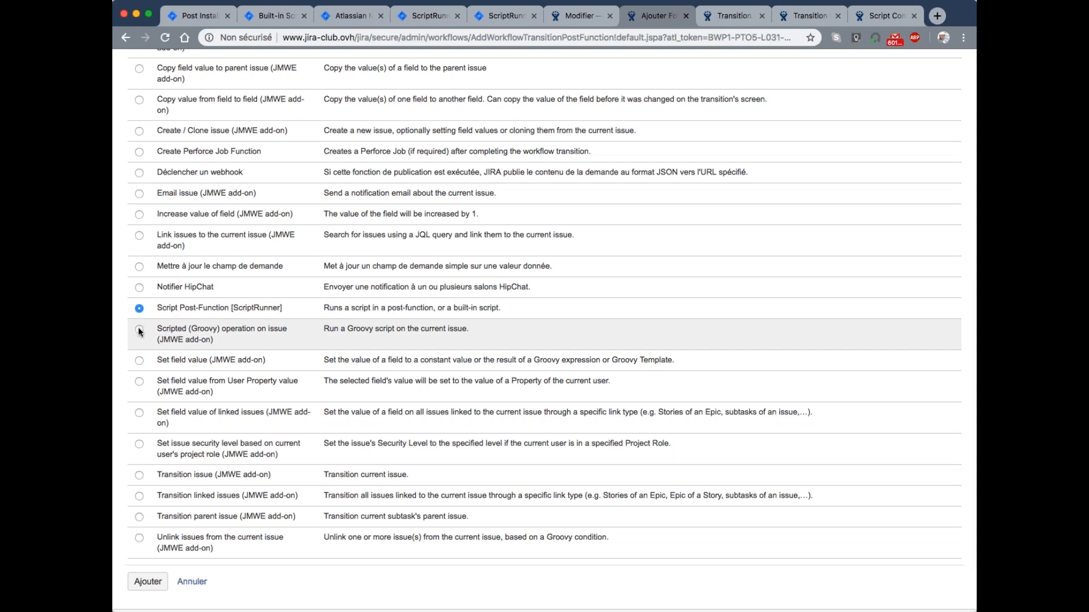
click(139, 329)
click(147, 582)
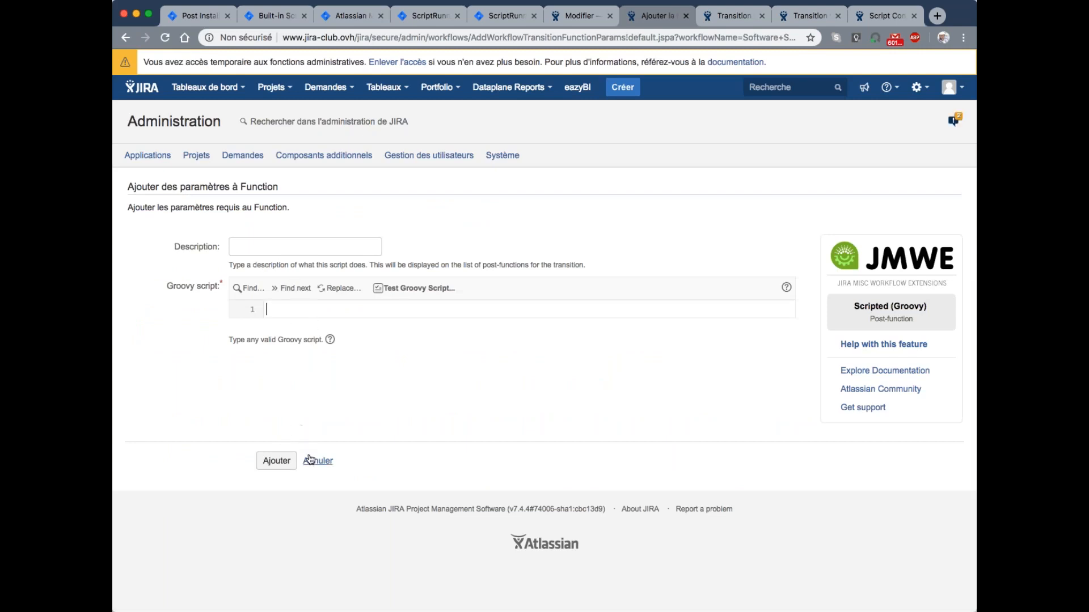
click(314, 461)
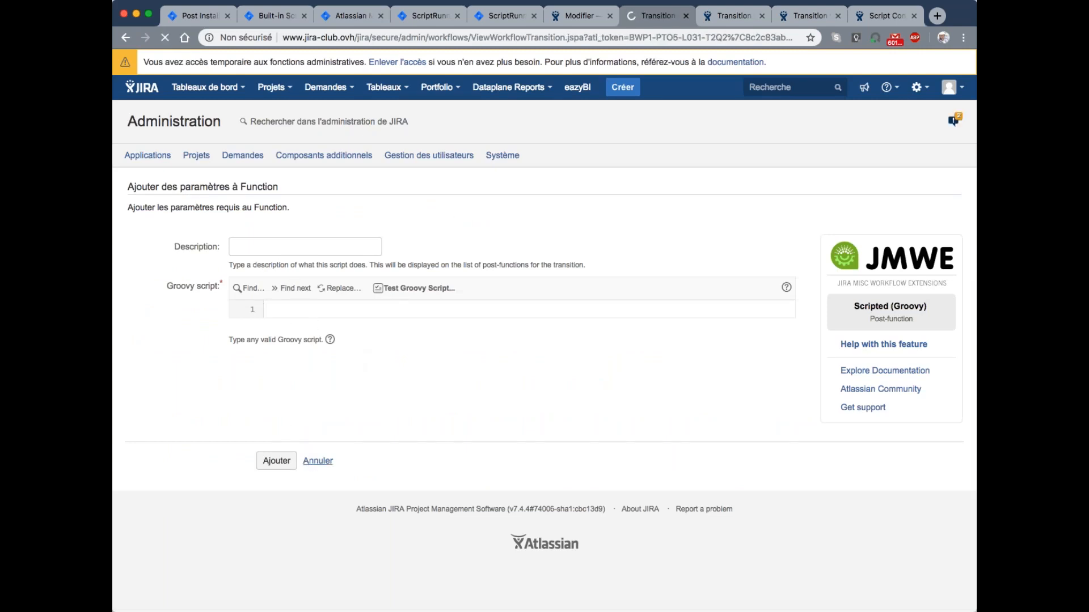
click(728, 16)
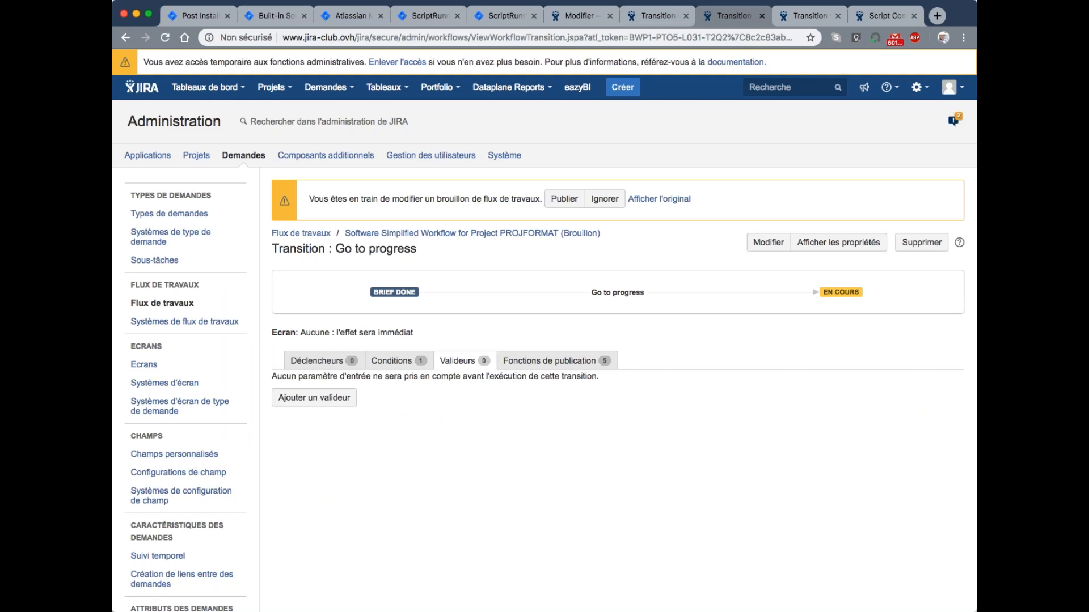
Switch to the ScriptRunner-for-Jira presentation in PowerPoint, start the slide show from slide 16, and advance to slide 17
key(super+Tab)
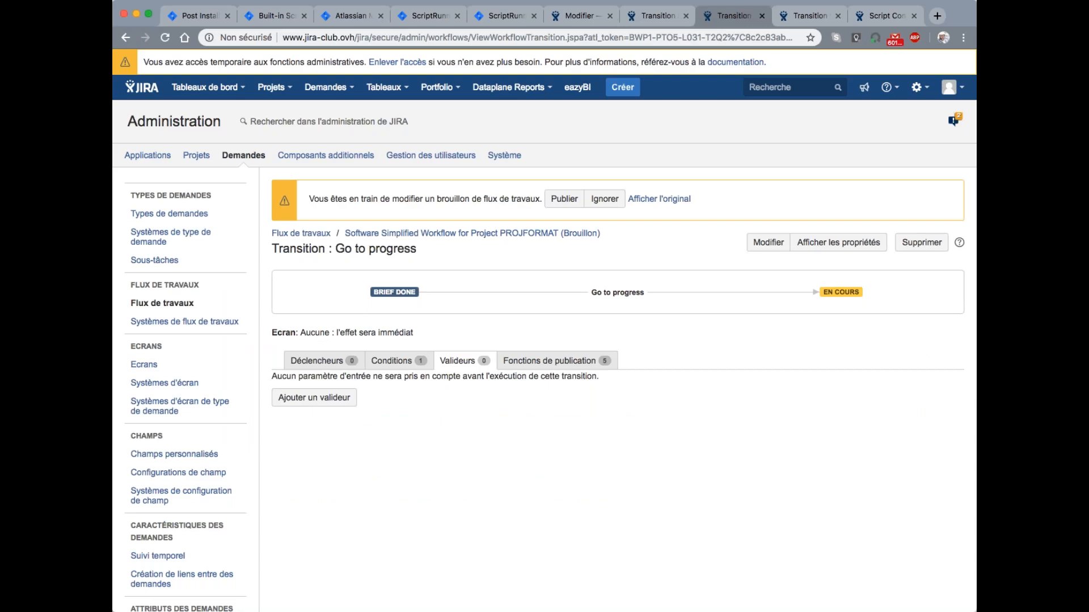
key(super+Tab)
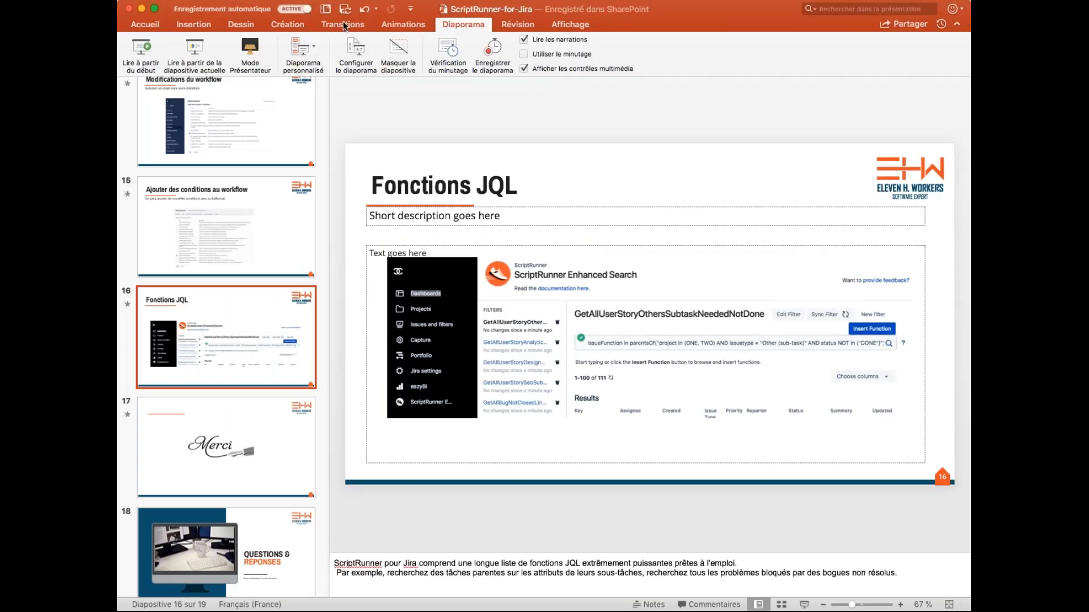
click(199, 50)
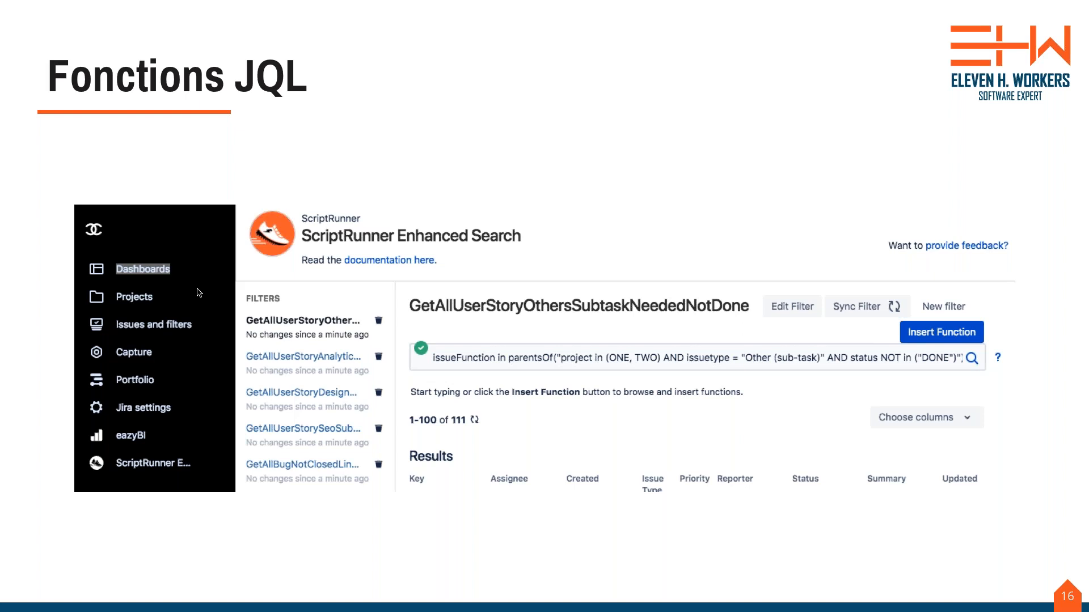
key(Right)
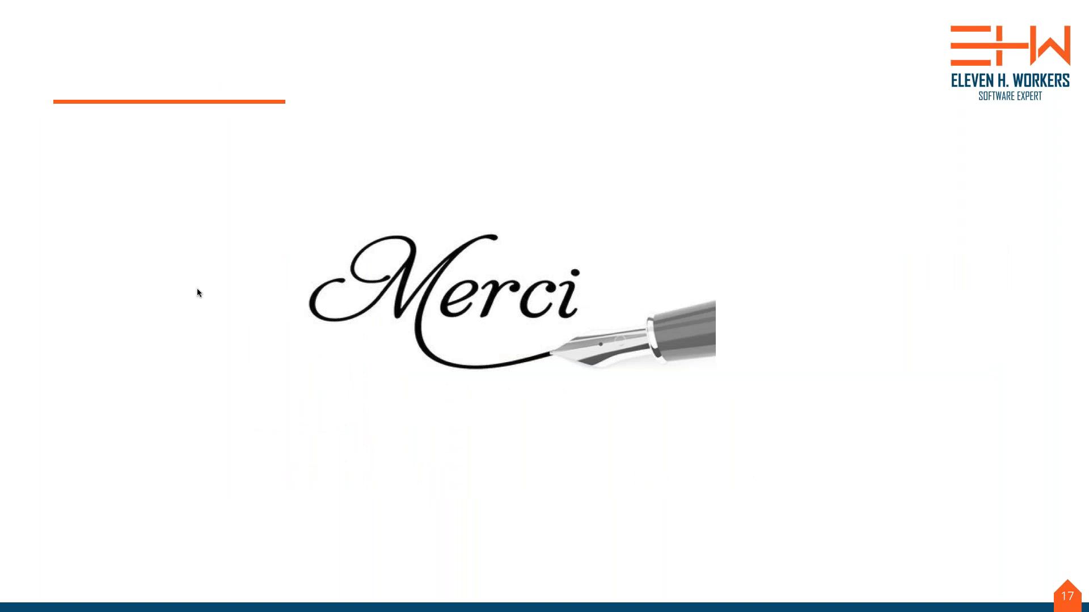